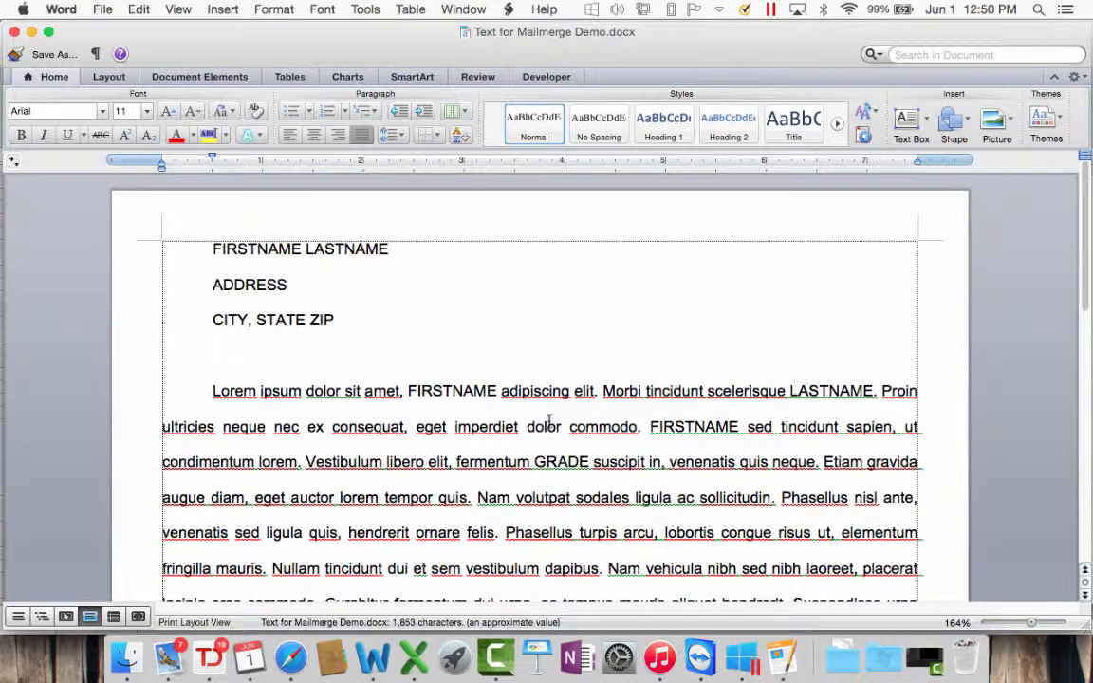
# Step: Switch to Excel
pyautogui.click(411, 659)
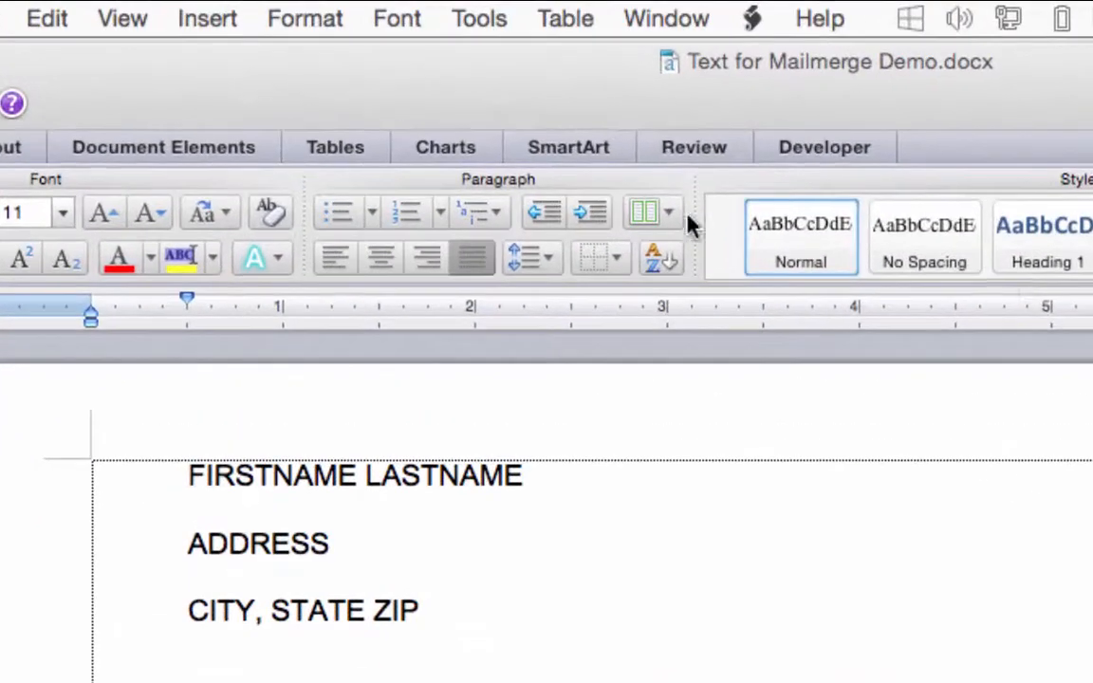
# Step: Open the Mail Merge Manager and set the letter up as a Form Letters main document
pyautogui.click(484, 20)
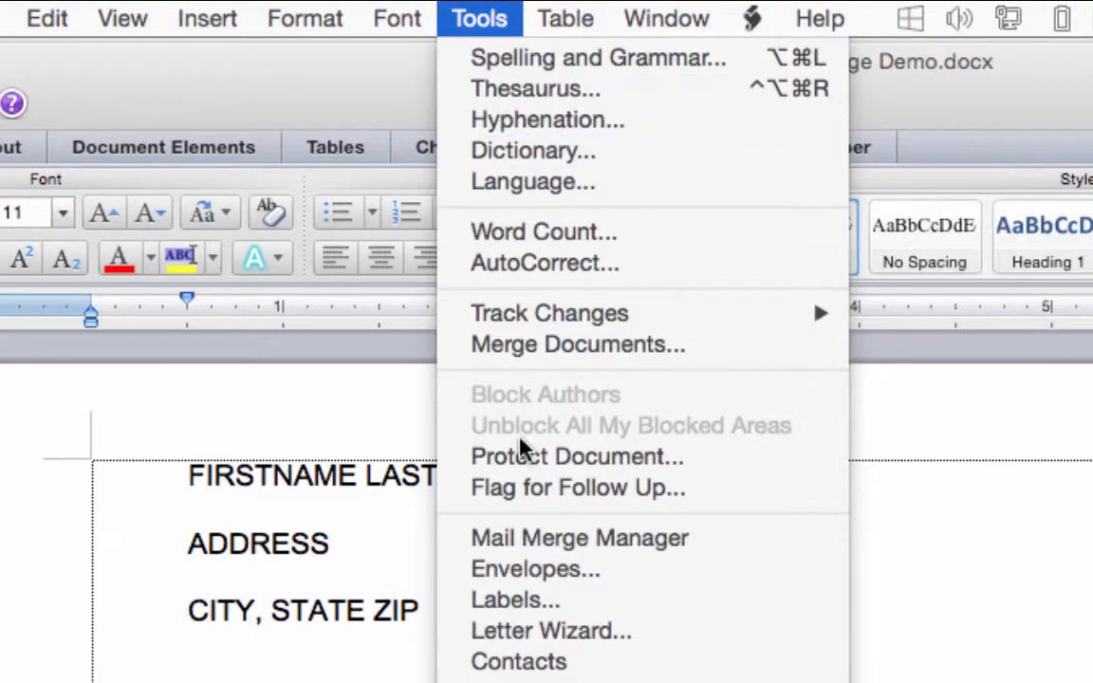
pyautogui.click(512, 543)
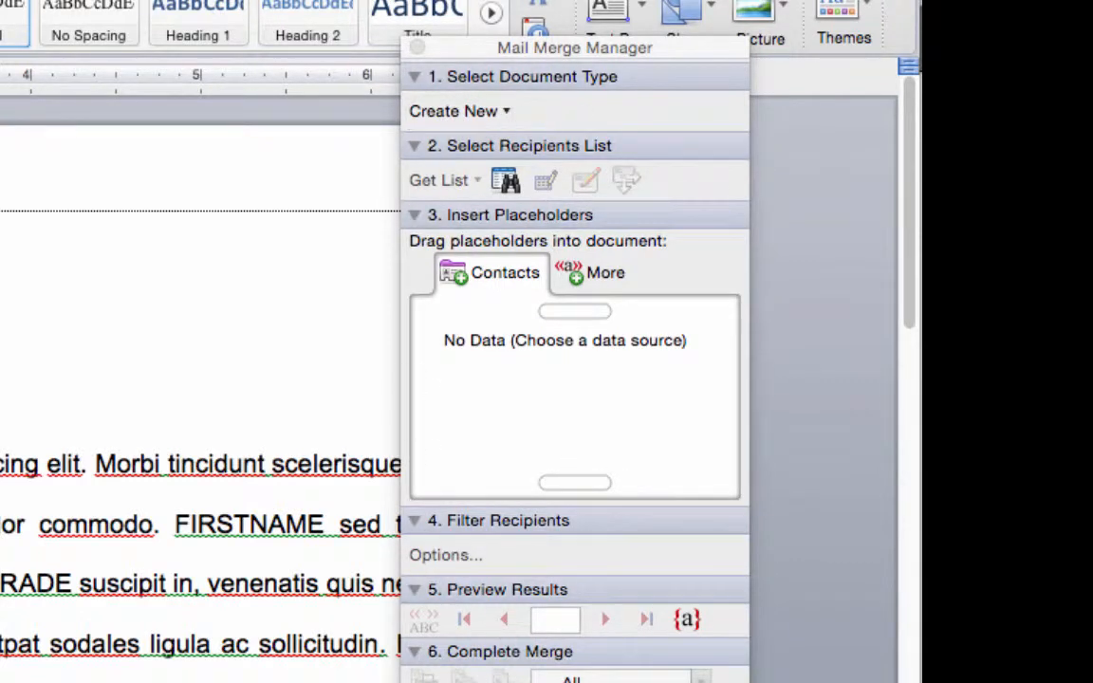
pyautogui.click(502, 111)
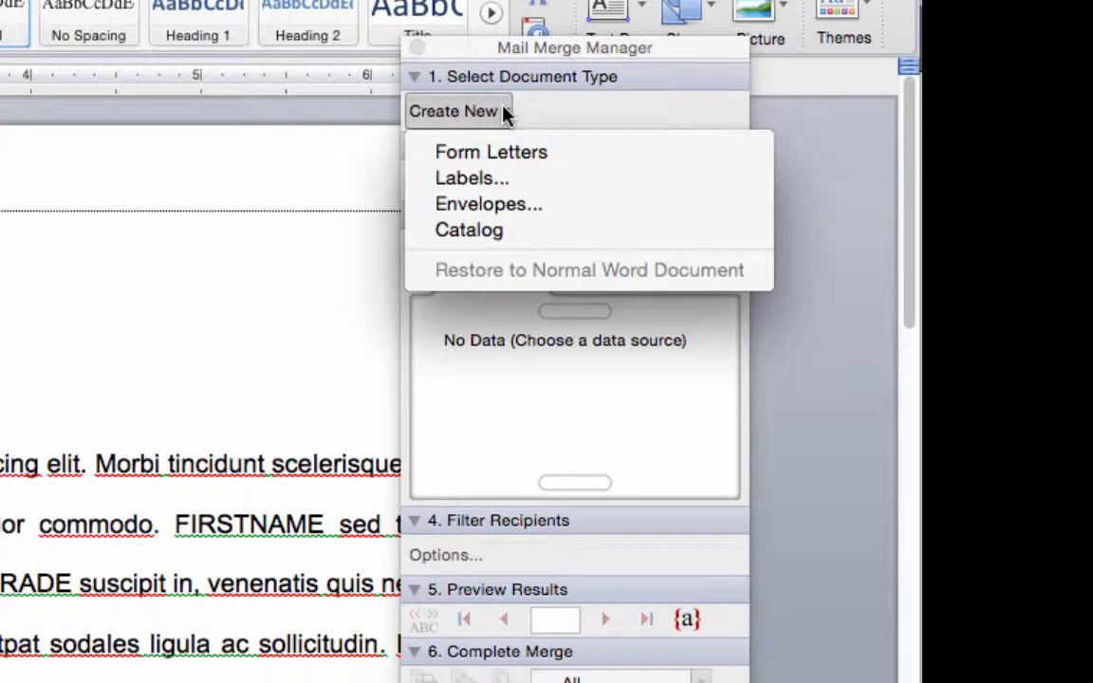
pyautogui.click(515, 160)
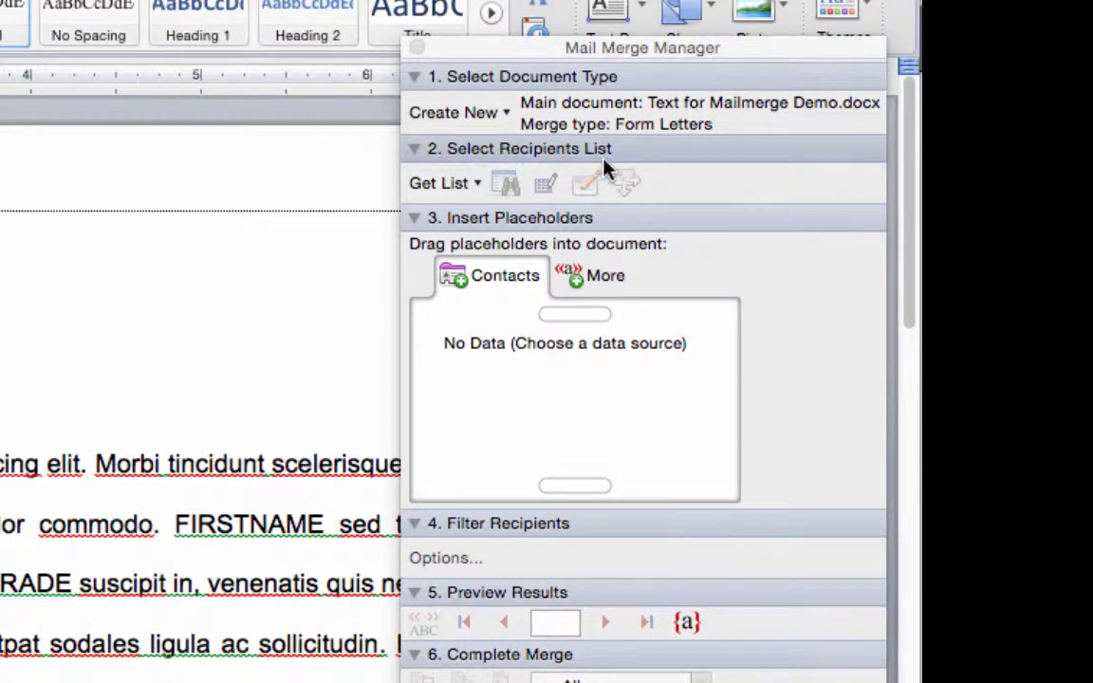
# Step: Load the entire Sheet1 of Names for Mailmerge as the recipient data source from MS Office > Unit 3 - Word Processing > Instructional Videos > Word Processing
pyautogui.click(474, 184)
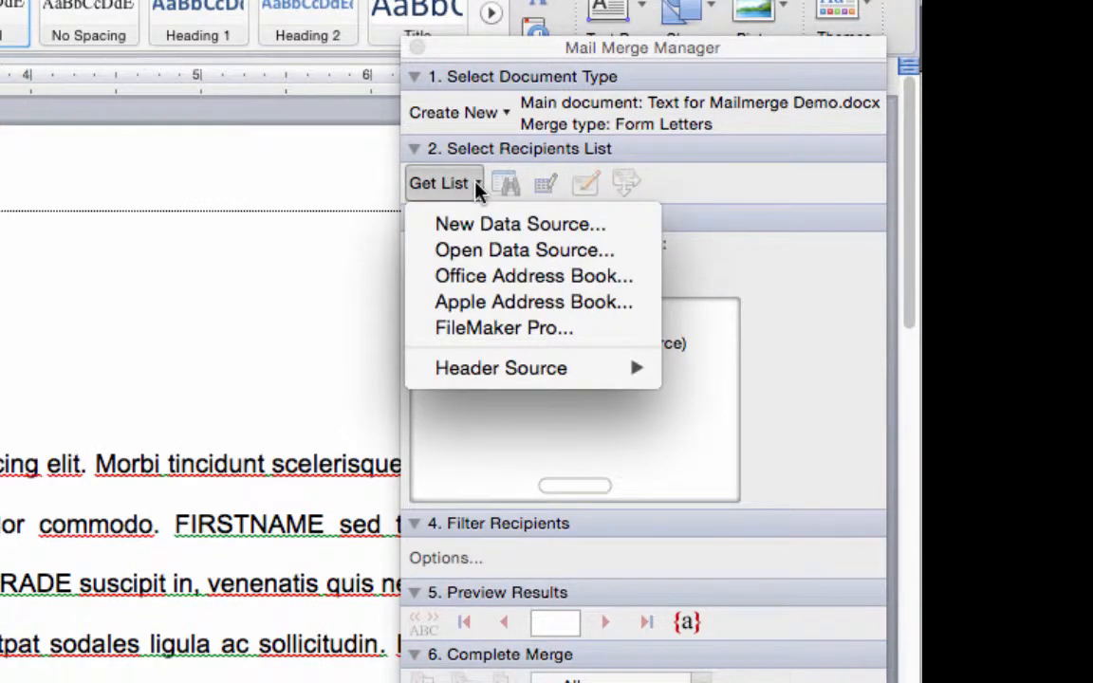
pyautogui.click(478, 252)
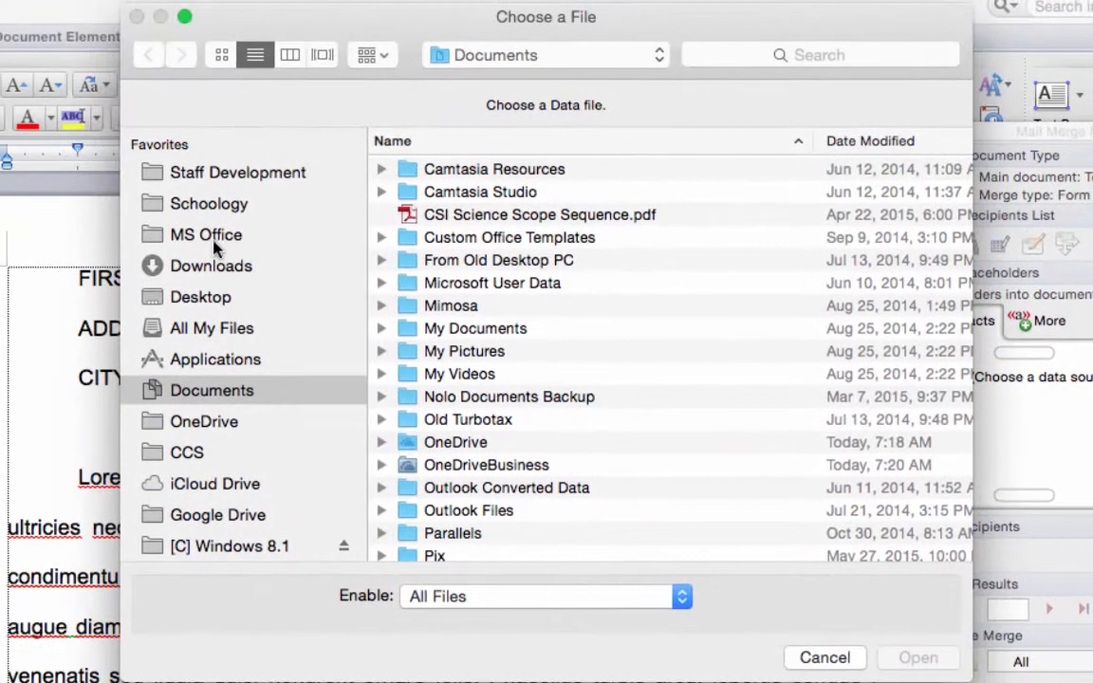
pyautogui.click(214, 239)
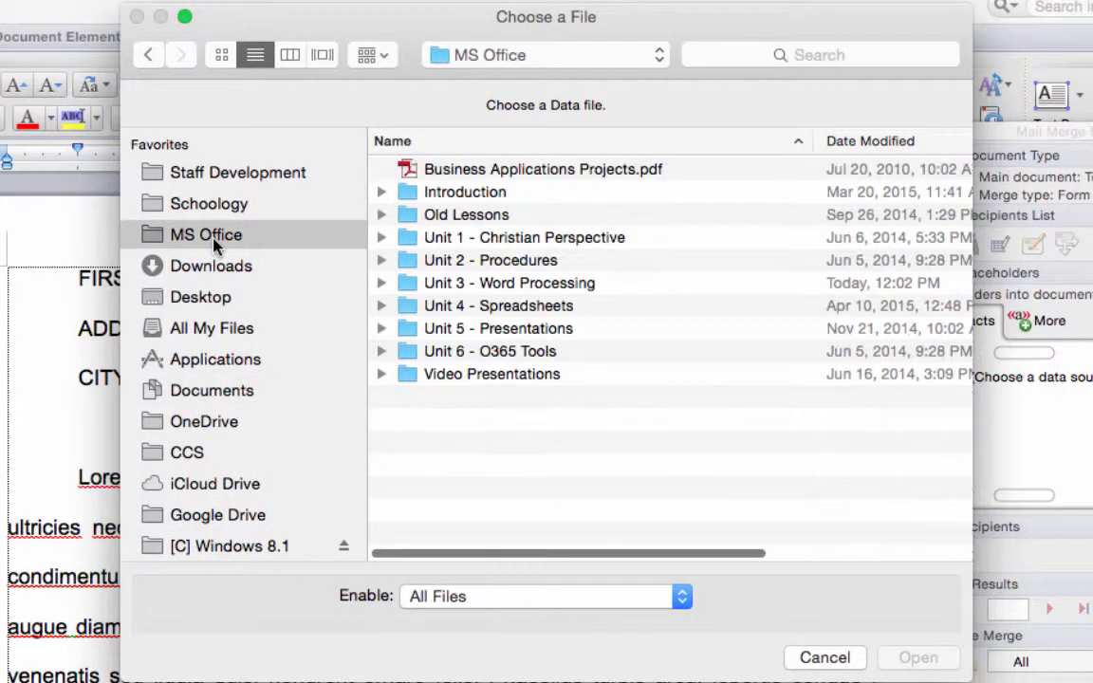
pyautogui.doubleClick(503, 282)
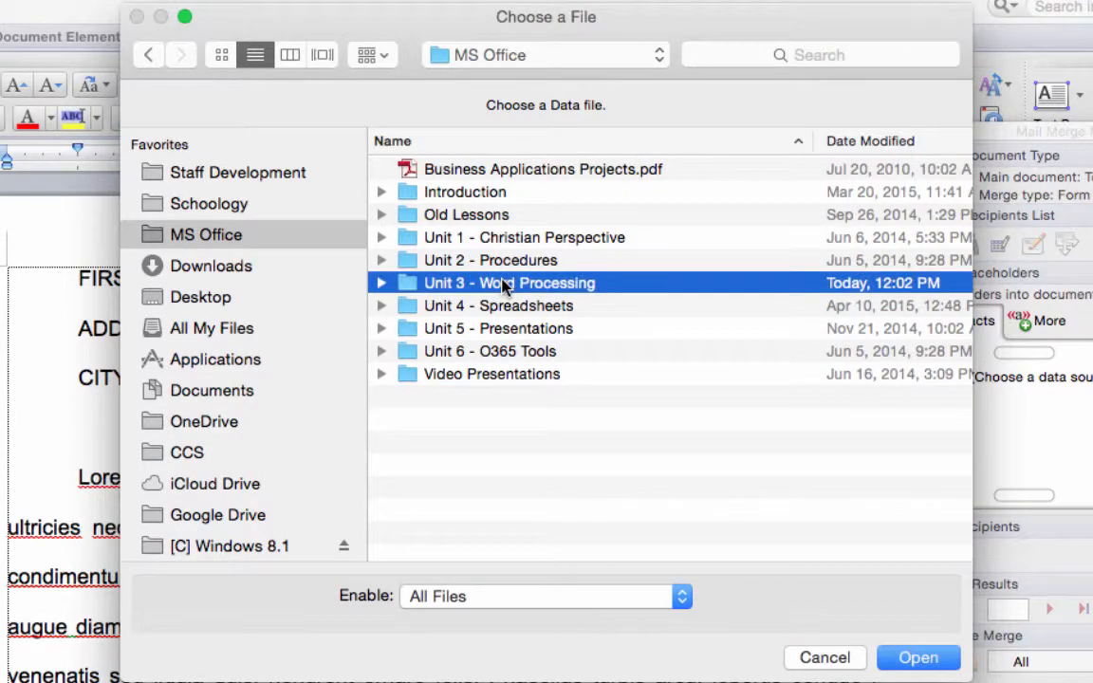
pyautogui.doubleClick(496, 487)
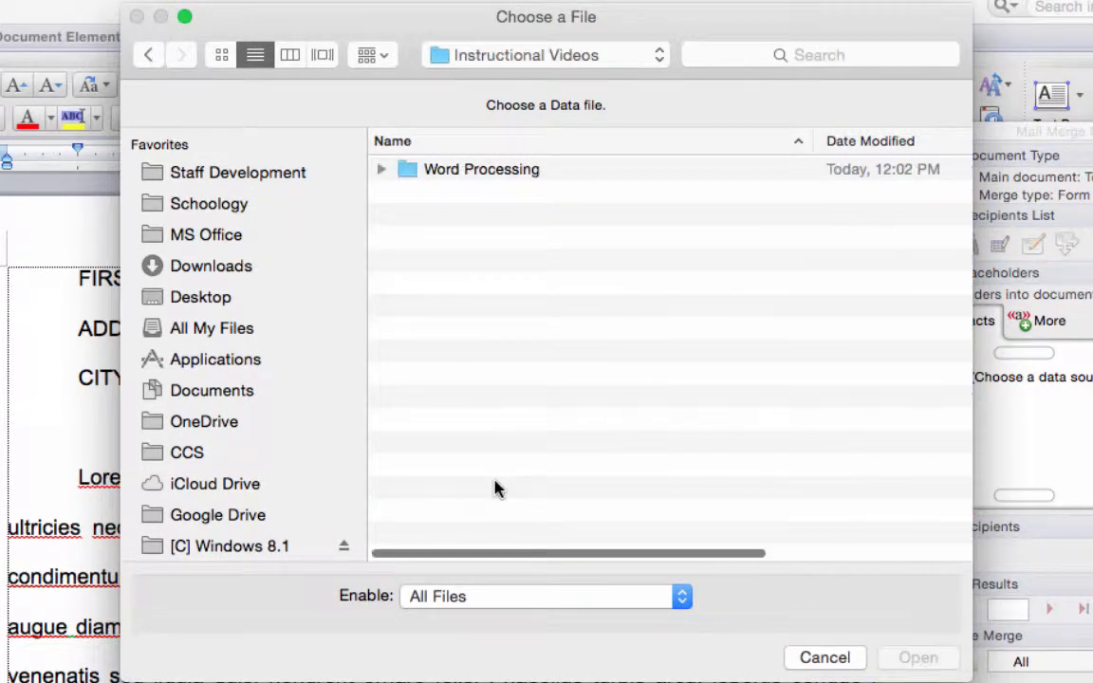
pyautogui.click(500, 176)
pyautogui.doubleClick(500, 177)
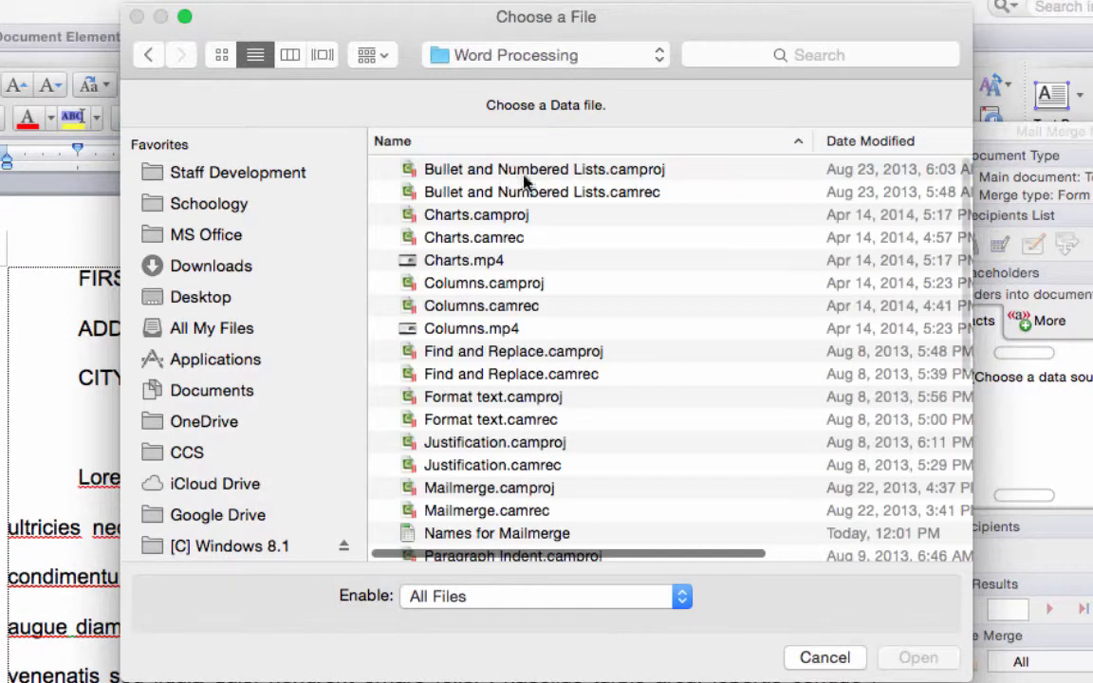
pyautogui.scroll(-4, 632, 383)
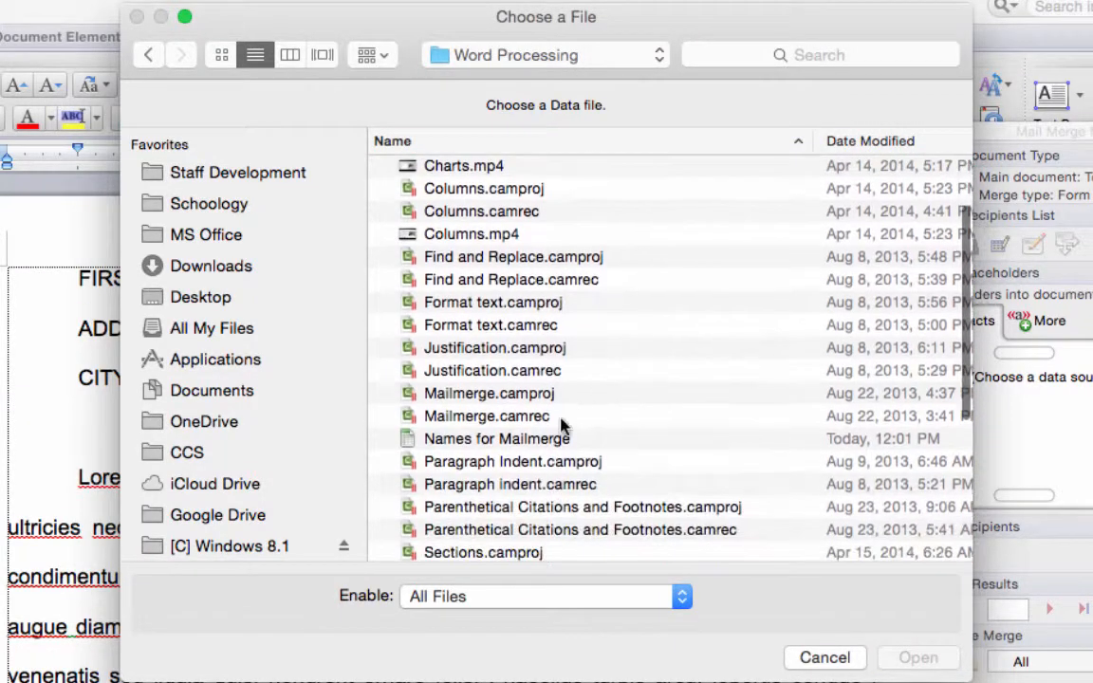
pyautogui.doubleClick(500, 442)
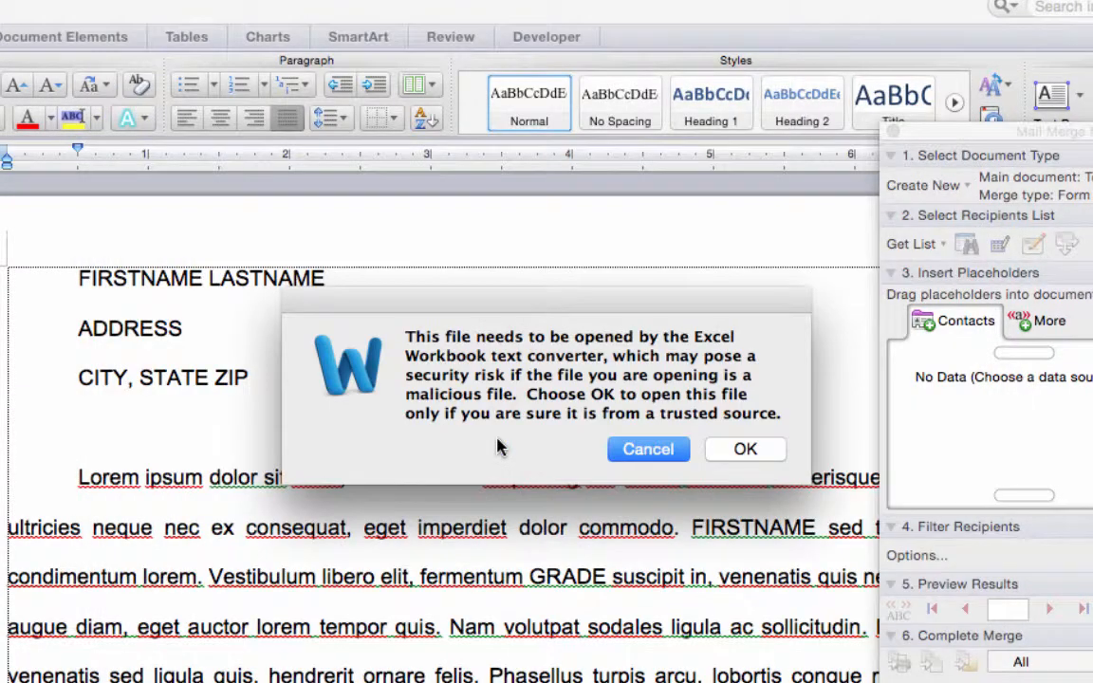
pyautogui.click(743, 451)
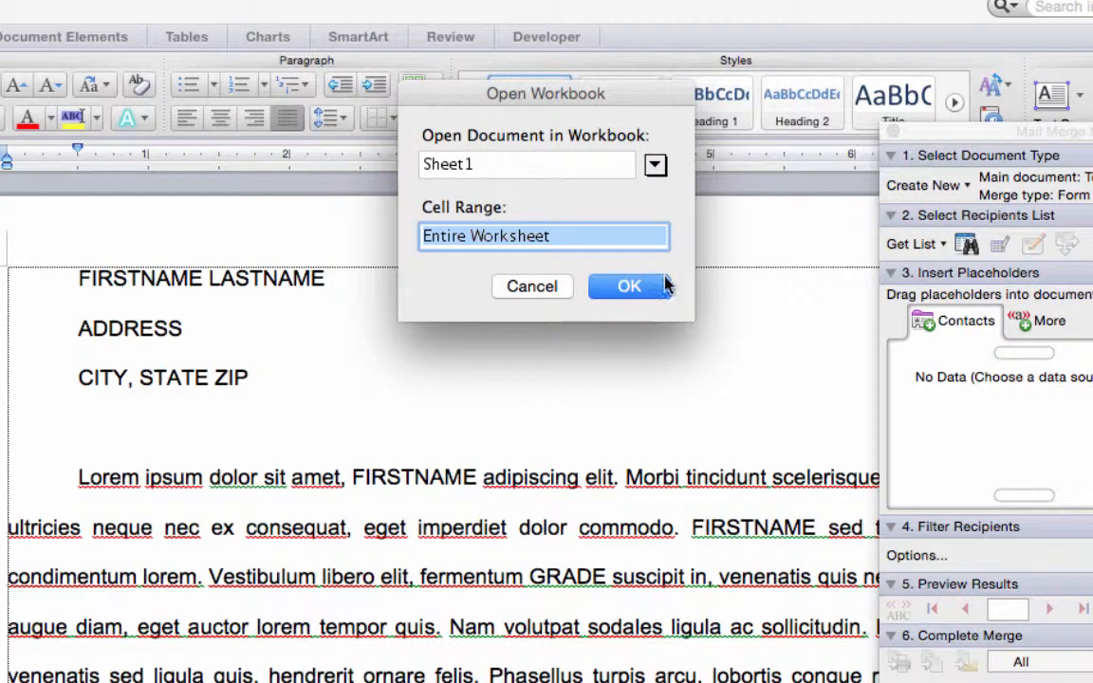
pyautogui.click(627, 289)
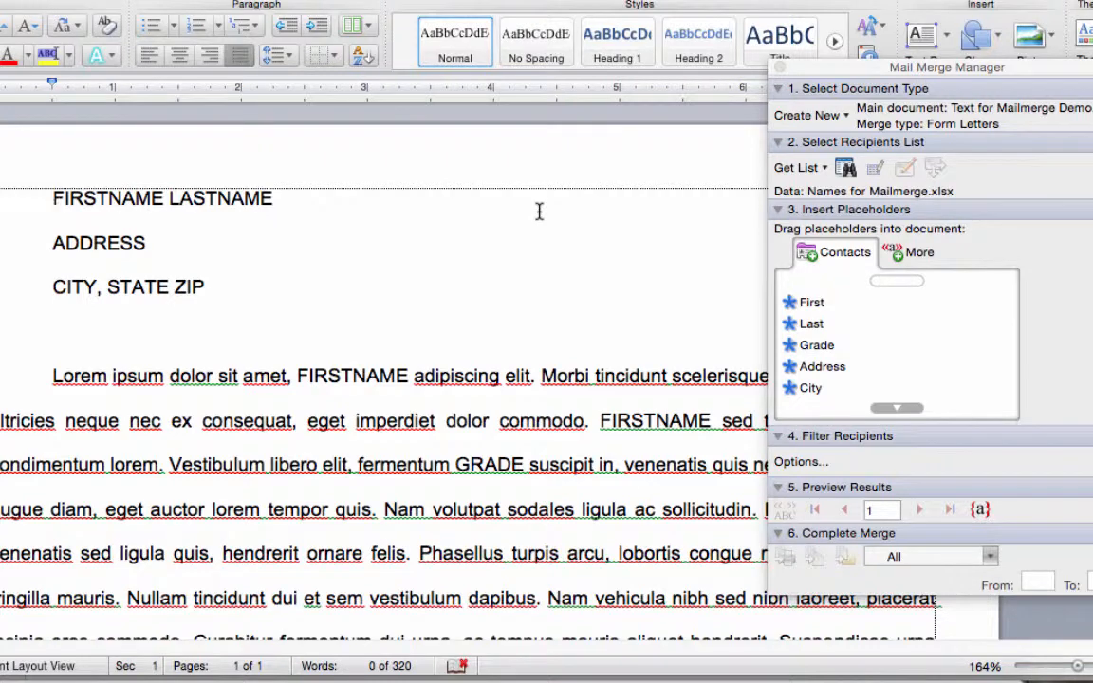
# Step: Replace FIRSTNAME and LASTNAME in the top line of the address block with the First and Last merge fields
pyautogui.click(818, 375)
pyautogui.click(896, 409)
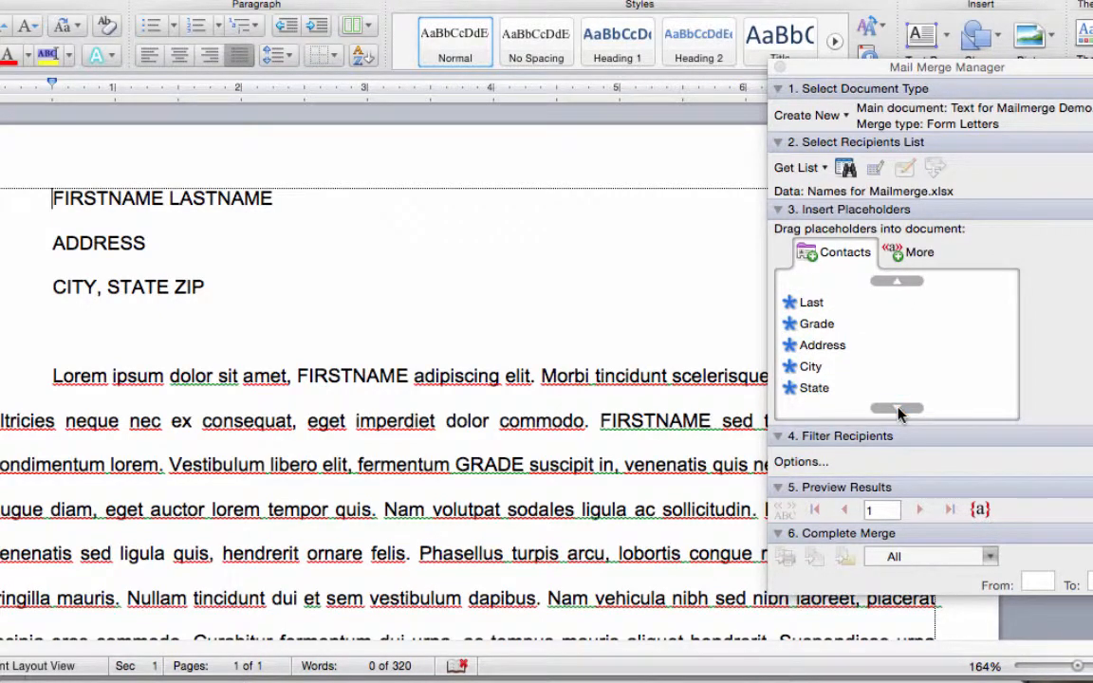
pyautogui.click(898, 409)
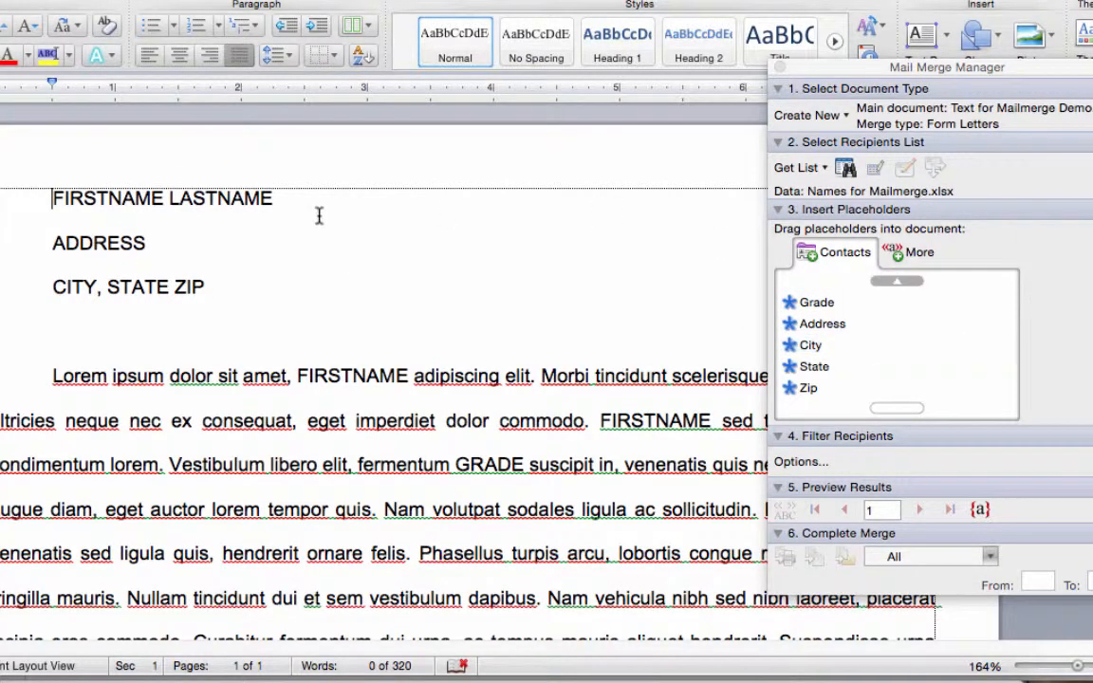
pyautogui.moveTo(53, 197); pyautogui.dragTo(159, 188)
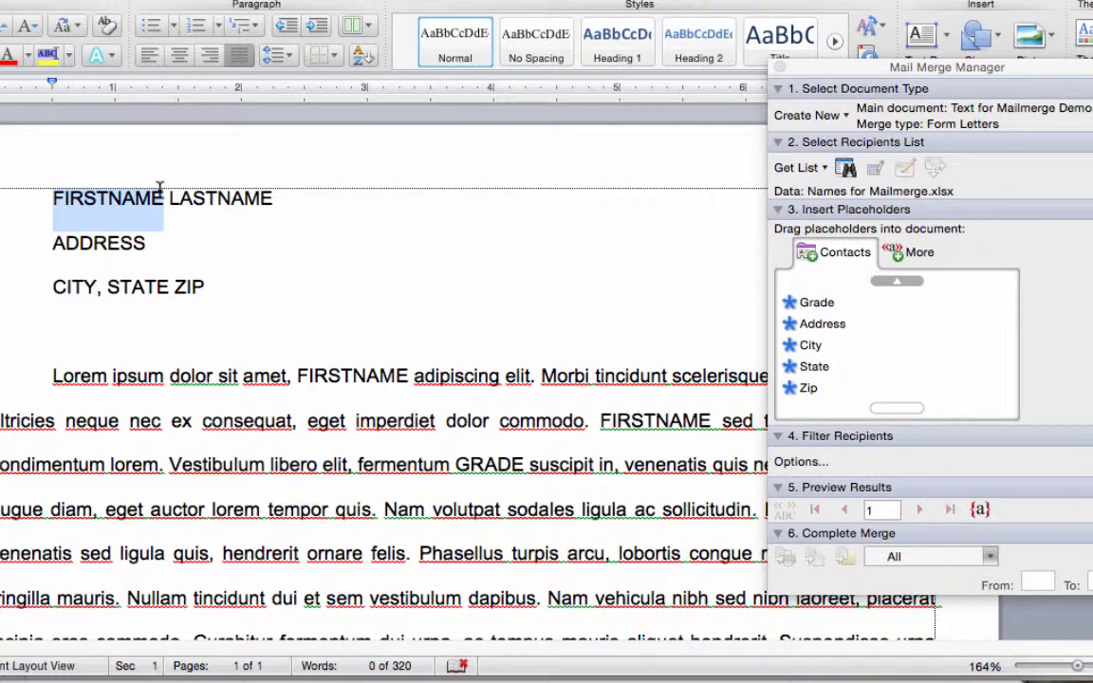
pyautogui.press('BackSpace')
pyautogui.scroll(2, 859, 317)
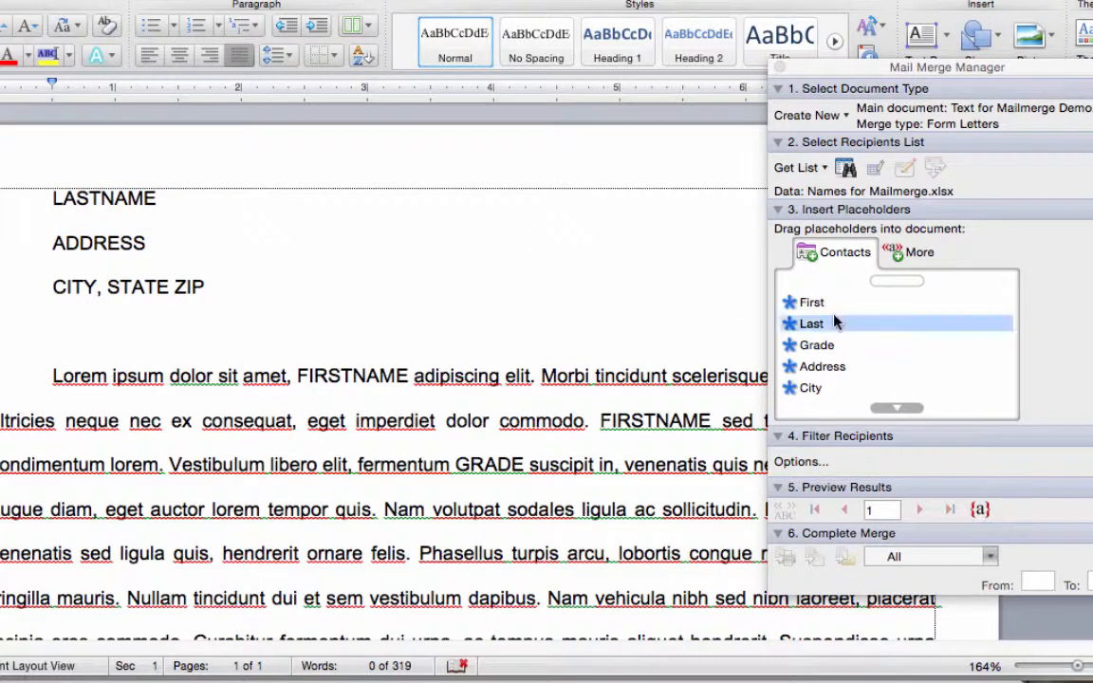
pyautogui.moveTo(812, 302); pyautogui.dragTo(57, 209)
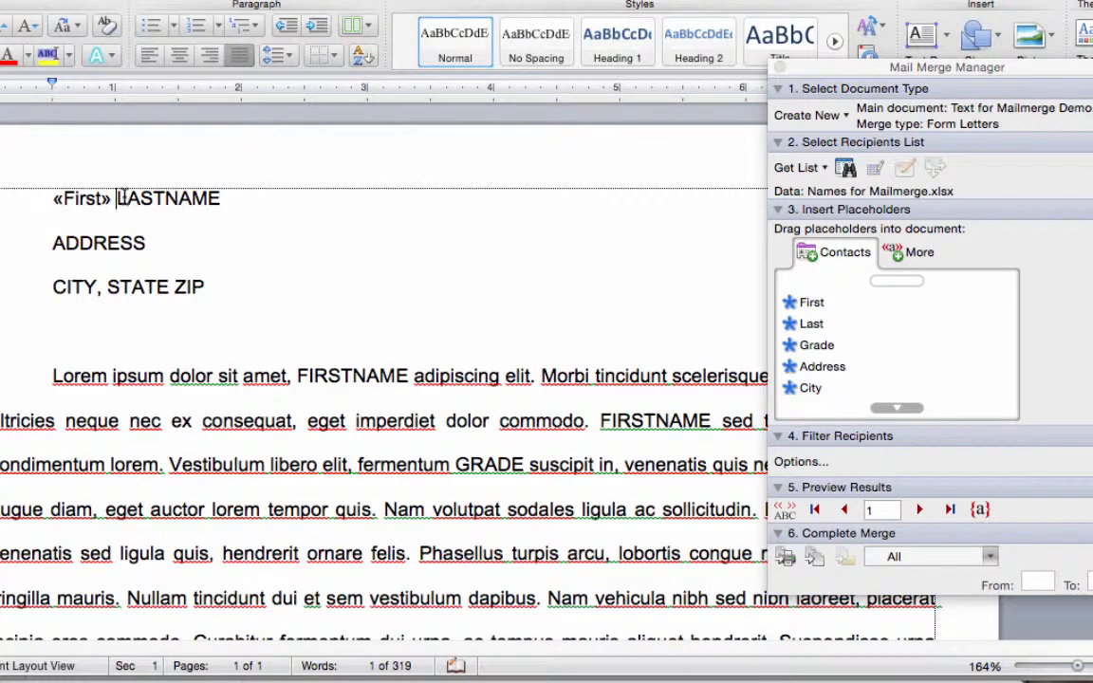
pyautogui.moveTo(118, 197); pyautogui.dragTo(225, 199)
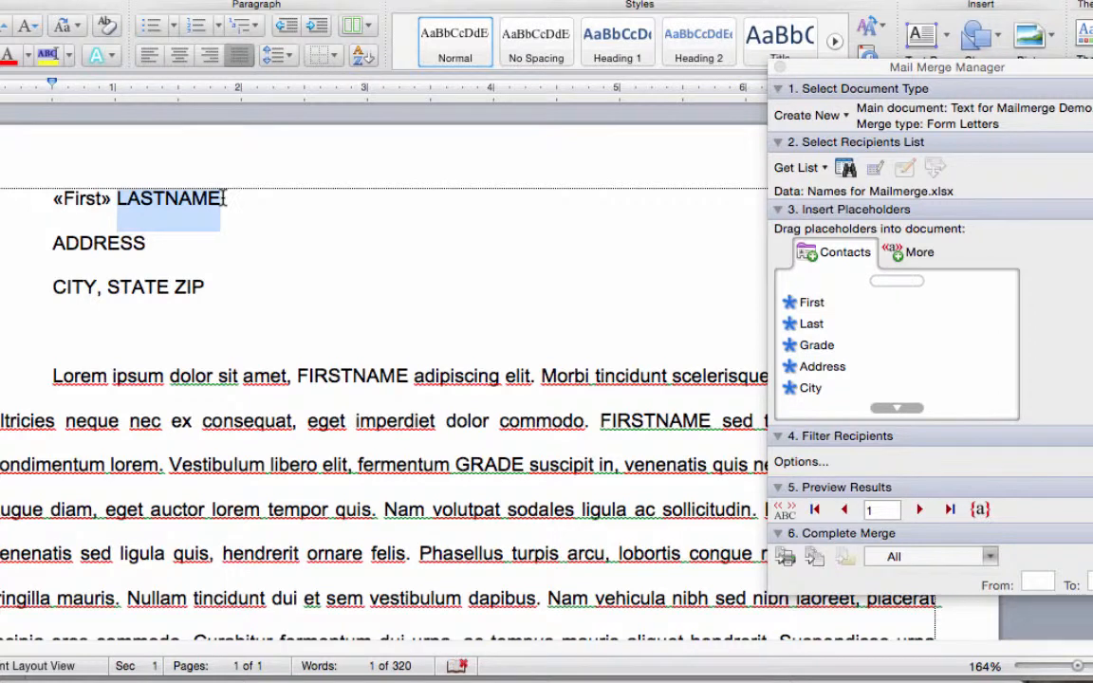
pyautogui.press('BackSpace')
pyautogui.moveTo(808, 323); pyautogui.dragTo(133, 199)
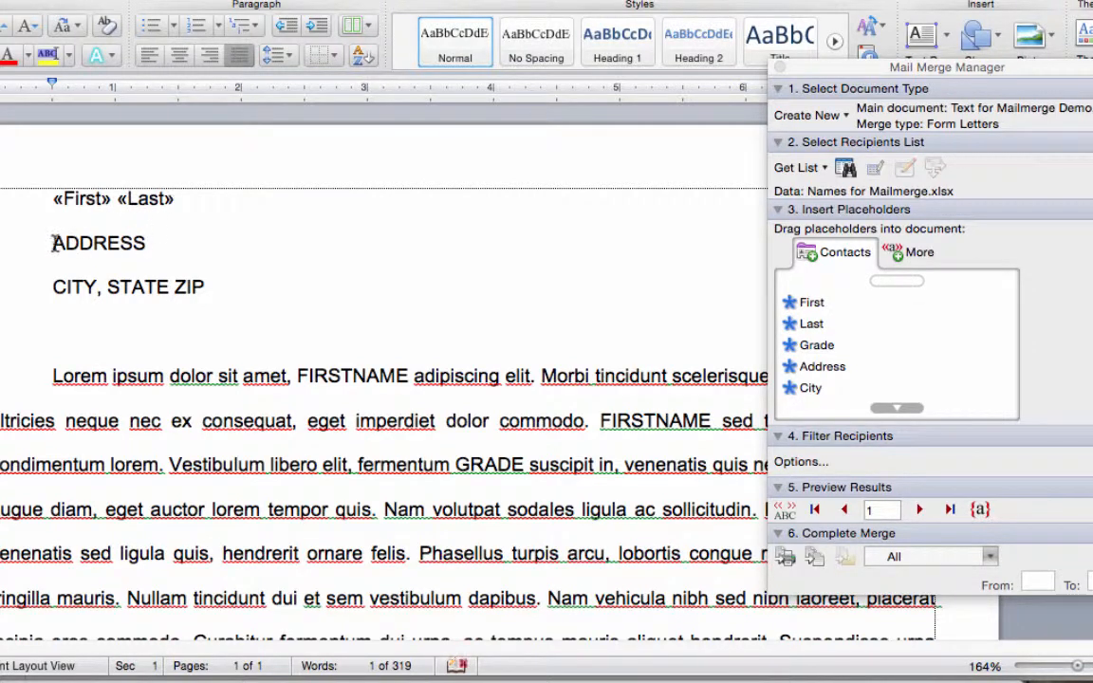
# Step: Replace the word ADDRESS in the address block with the Address merge field
pyautogui.moveTo(55, 243); pyautogui.dragTo(141, 241)
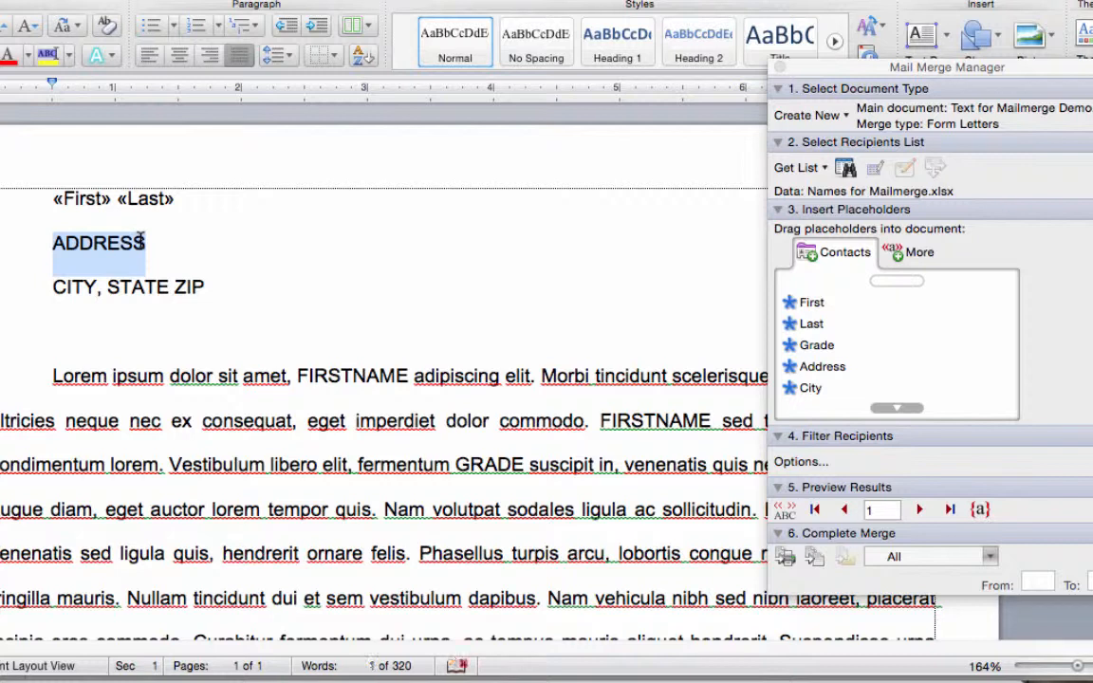
pyautogui.press('BackSpace')
pyautogui.click(829, 346)
pyautogui.moveTo(821, 366); pyautogui.dragTo(53, 227)
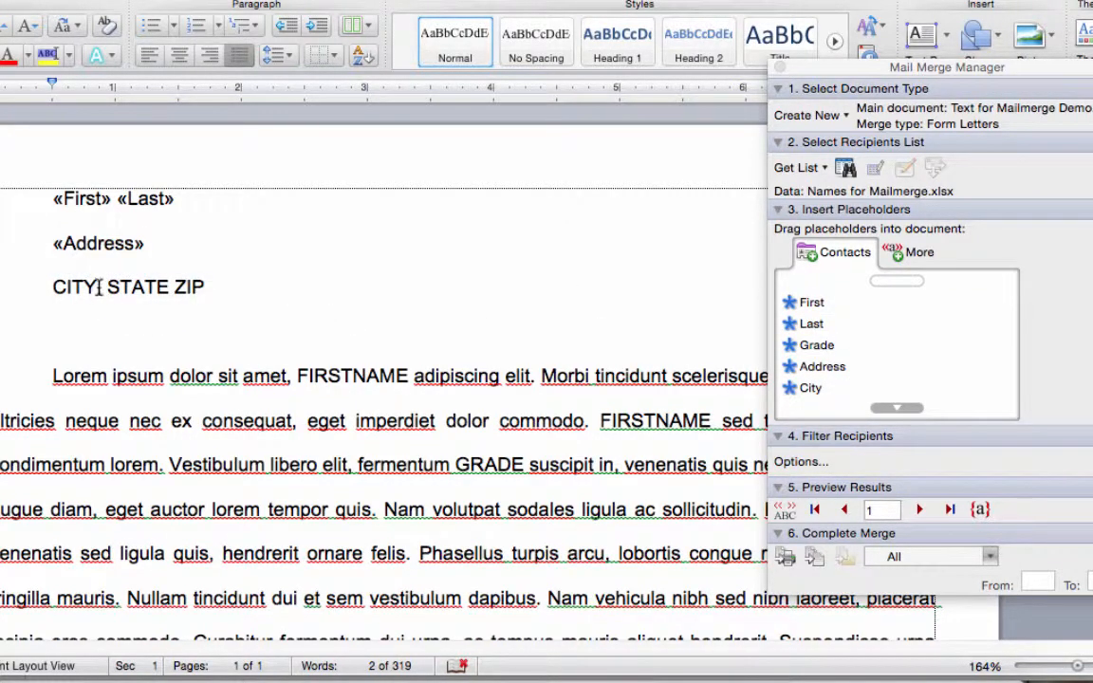
# Step: Replace CITY in the address block's last line with the City merge field, keeping the comma
pyautogui.doubleClick(73, 290)
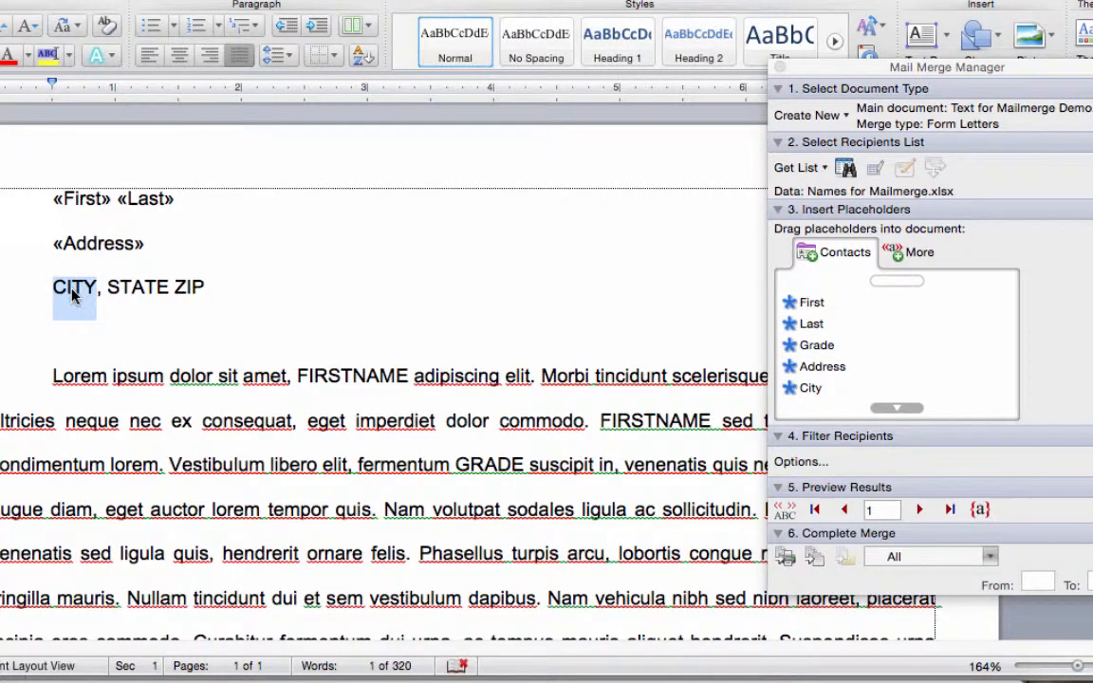
pyautogui.press('BackSpace')
pyautogui.click(839, 370)
pyautogui.moveTo(805, 394); pyautogui.dragTo(43, 299)
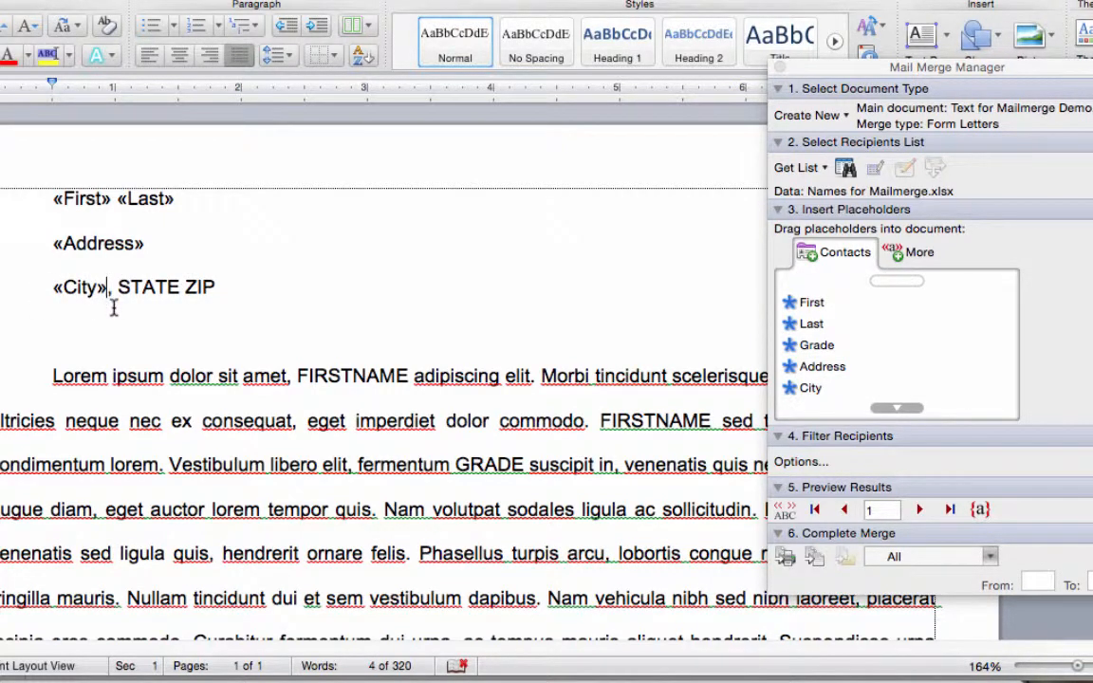
# Step: Replace STATE and ZIP in the address block's last line with the State and Zip merge fields
pyautogui.moveTo(120, 285); pyautogui.dragTo(175, 290)
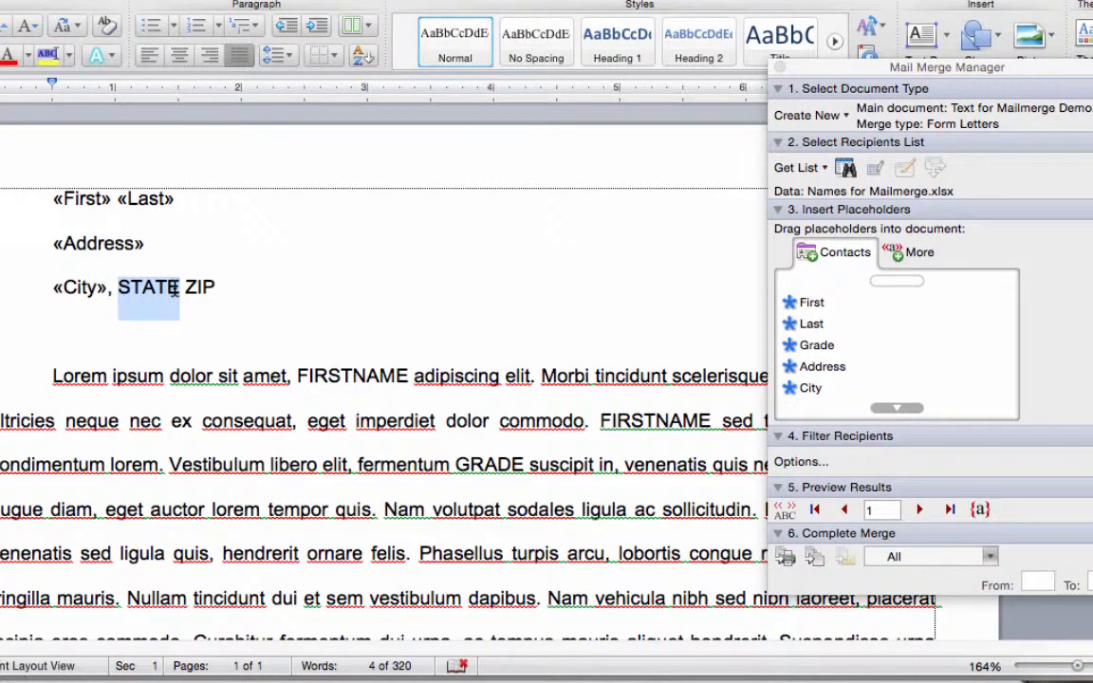
pyautogui.press('BackSpace')
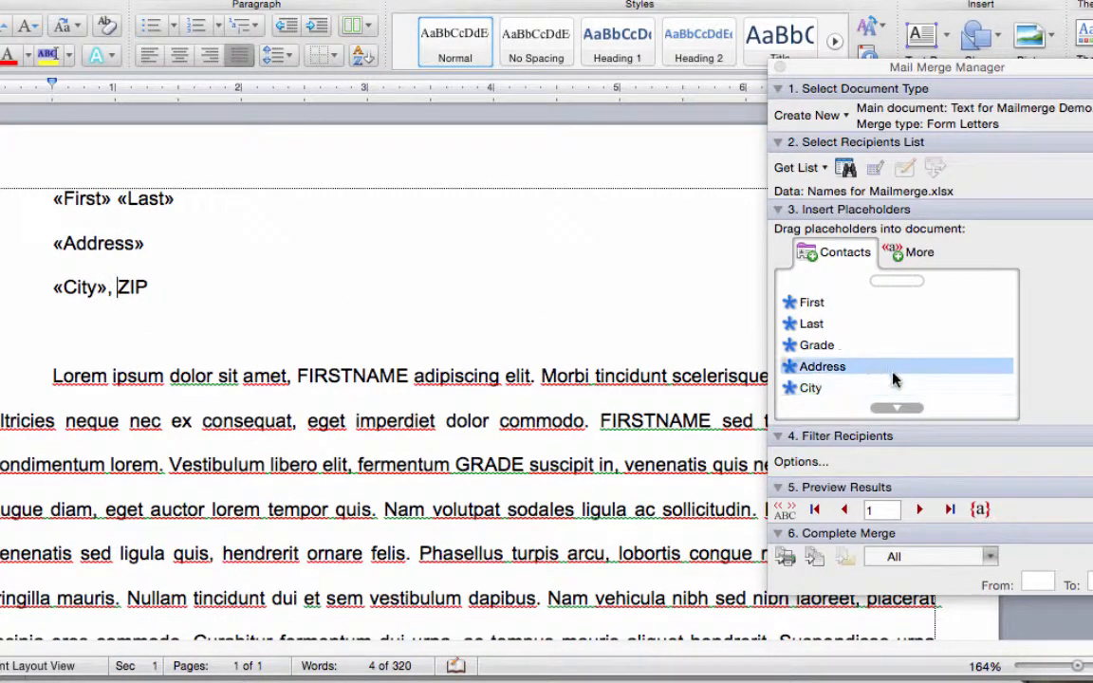
pyautogui.click(890, 410)
pyautogui.moveTo(821, 368); pyautogui.dragTo(121, 296)
pyautogui.click(187, 289)
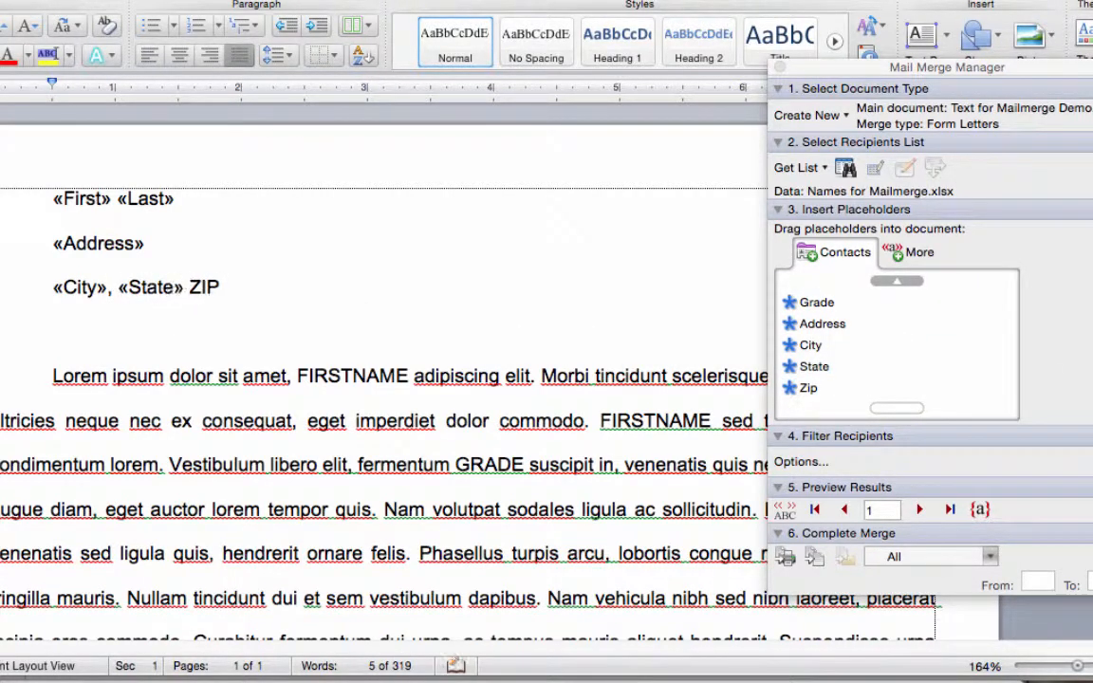
pyautogui.doubleClick(201, 288)
pyautogui.press('BackSpace')
pyautogui.moveTo(795, 401); pyautogui.dragTo(198, 297)
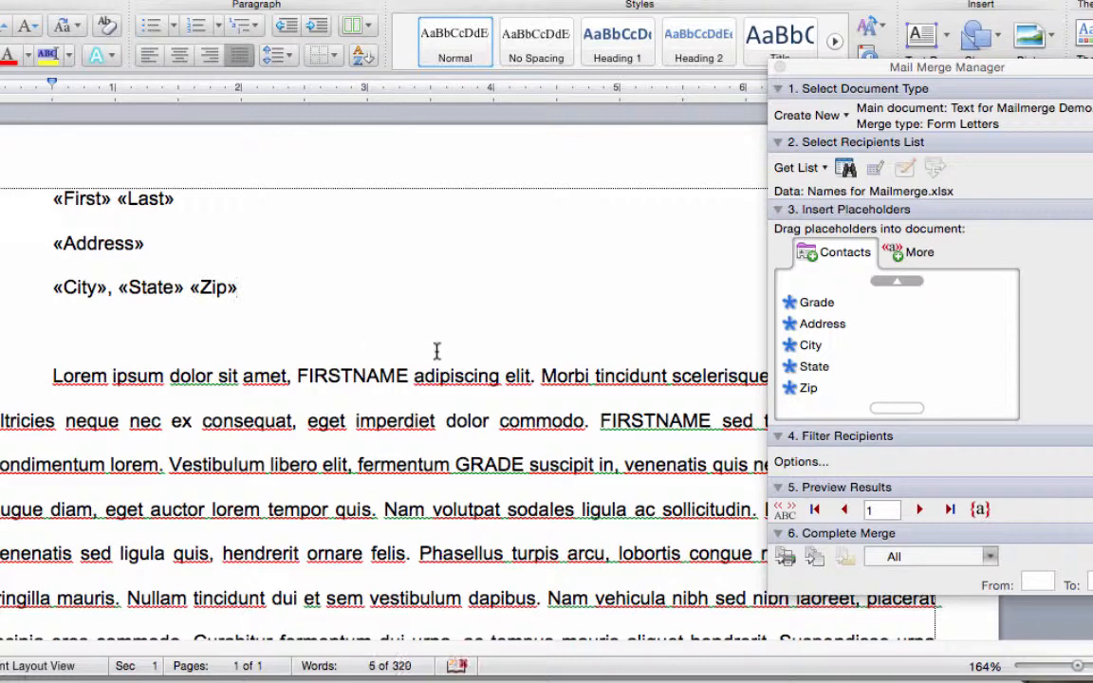
# Step: Replace FIRSTNAME in the first sentence of the letter body with the First merge field
pyautogui.moveTo(301, 378); pyautogui.dragTo(404, 370)
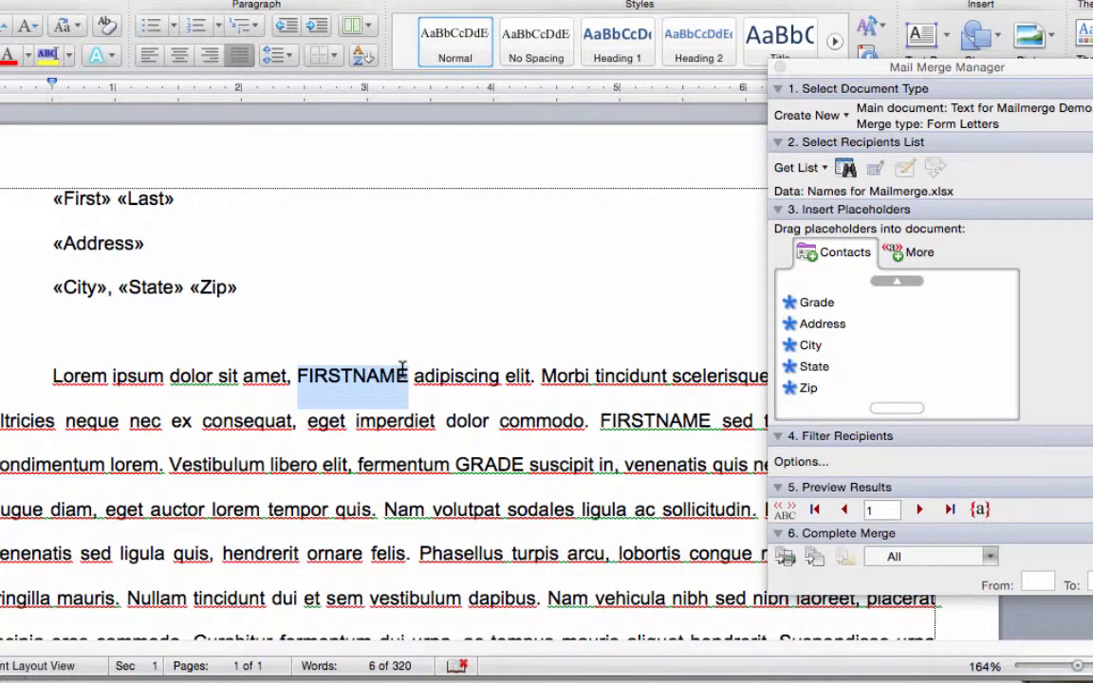
pyautogui.press('BackSpace')
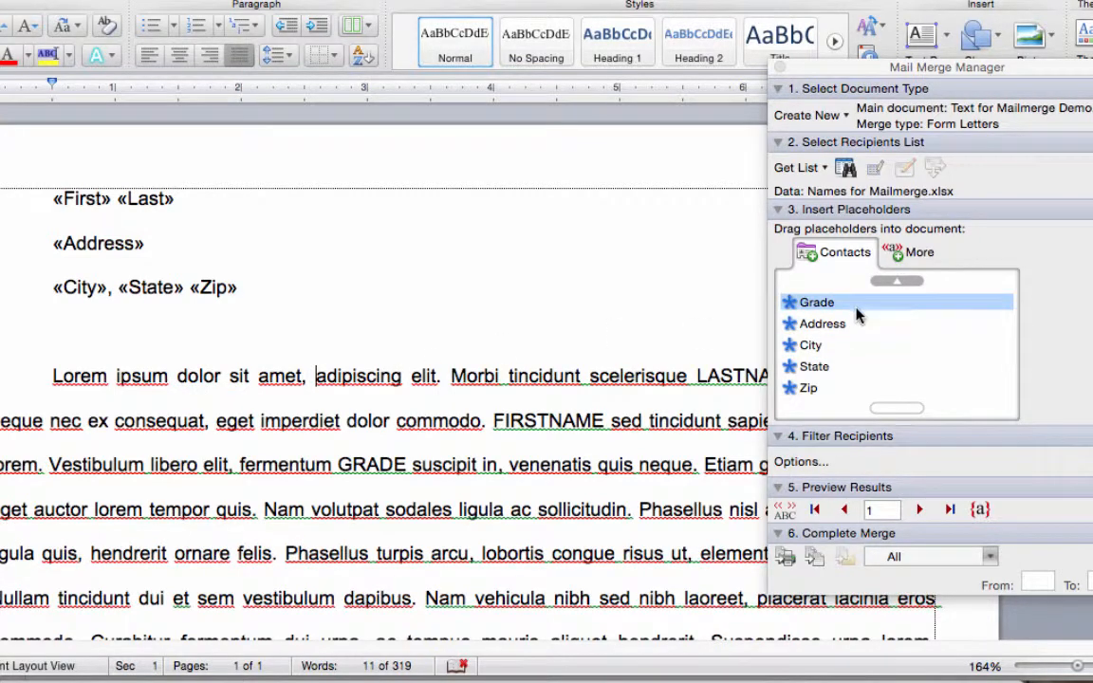
pyautogui.scroll(2, 831, 313)
pyautogui.moveTo(827, 308); pyautogui.dragTo(313, 383)
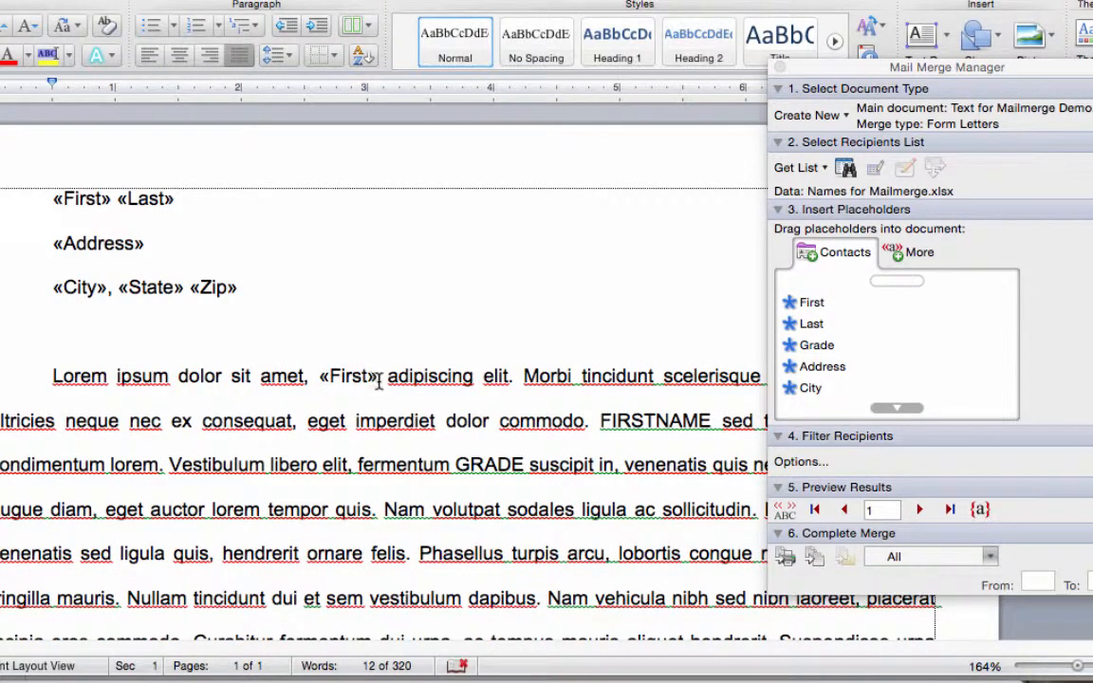
# Step: Move the Mail Merge Manager off the end of the body's first line and replace LASTNAME there with the Last merge field
pyautogui.click(785, 352)
pyautogui.moveTo(934, 66); pyautogui.dragTo(381, 21)
pyautogui.moveTo(772, 376); pyautogui.dragTo(875, 374)
pyautogui.press('BackSpace')
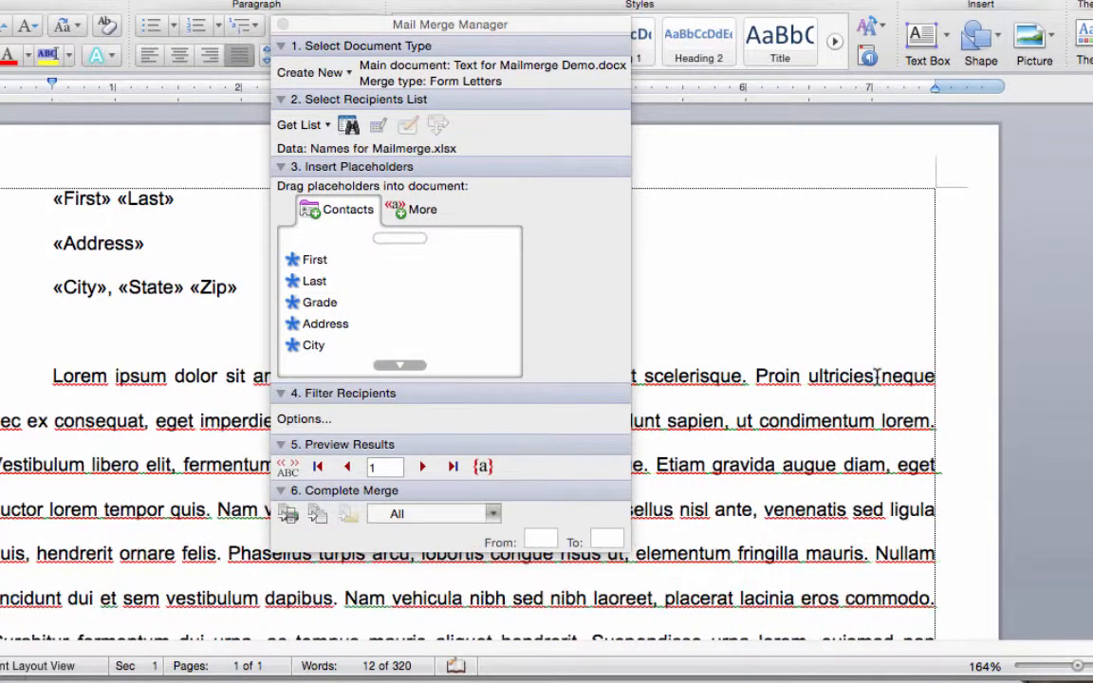
pyautogui.click(373, 259)
pyautogui.moveTo(312, 279); pyautogui.dragTo(744, 381)
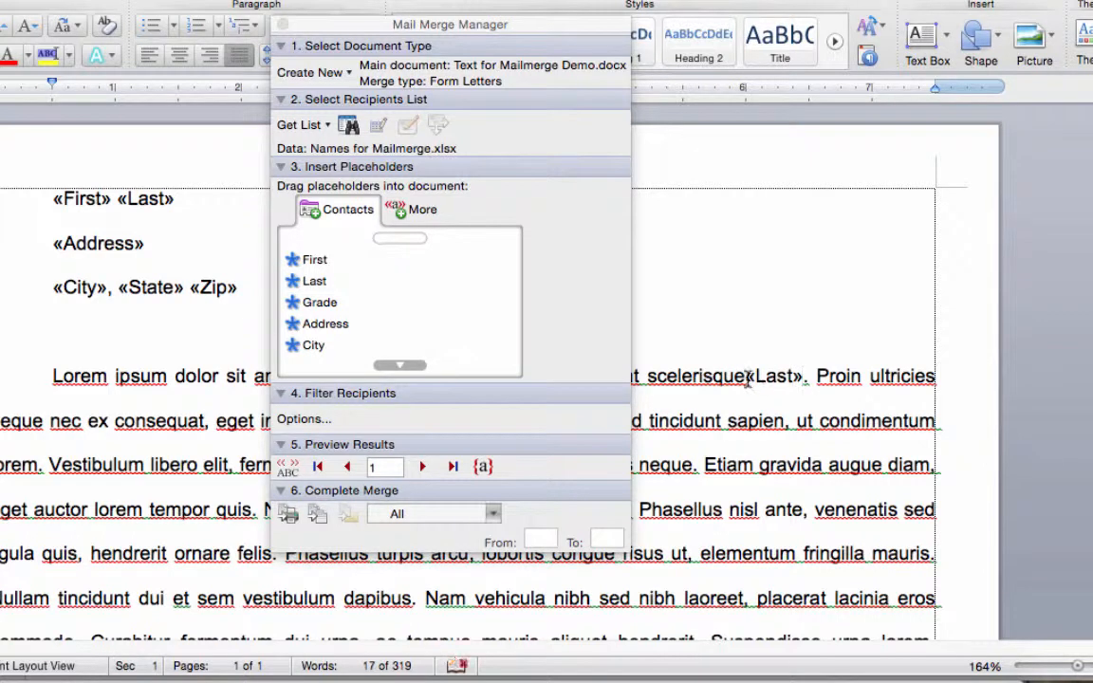
# Step: Add a space before the Last field, and replace FIRSTNAME in the body's second line with the First merge field
pyautogui.click(747, 377)
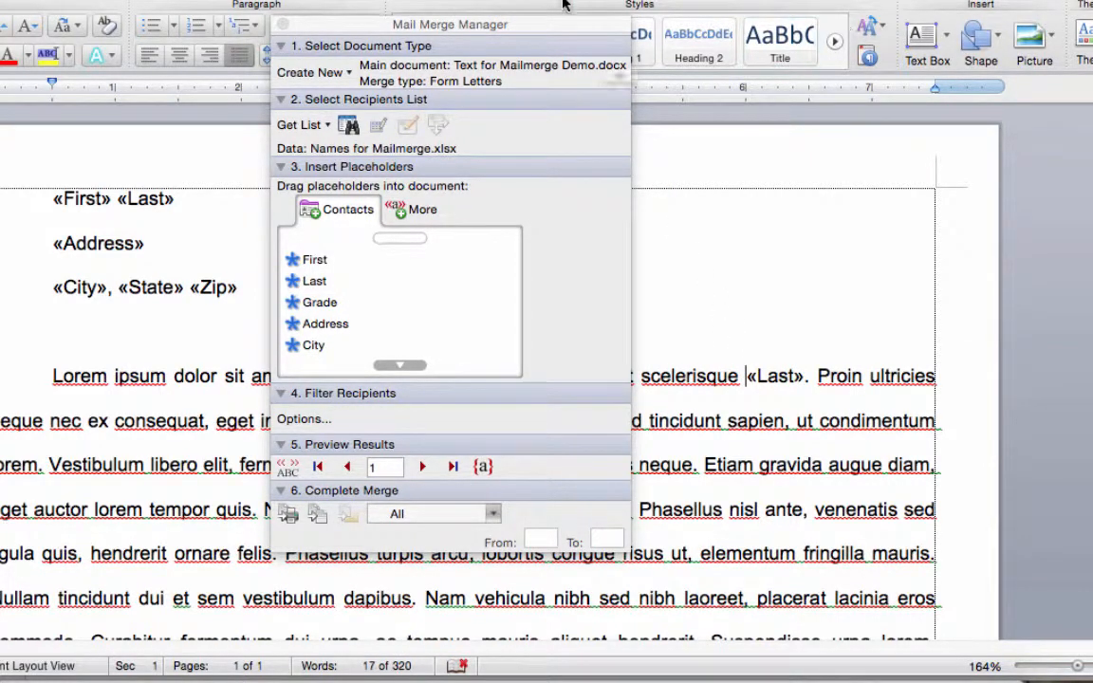
pyautogui.moveTo(521, 24); pyautogui.dragTo(1006, 85)
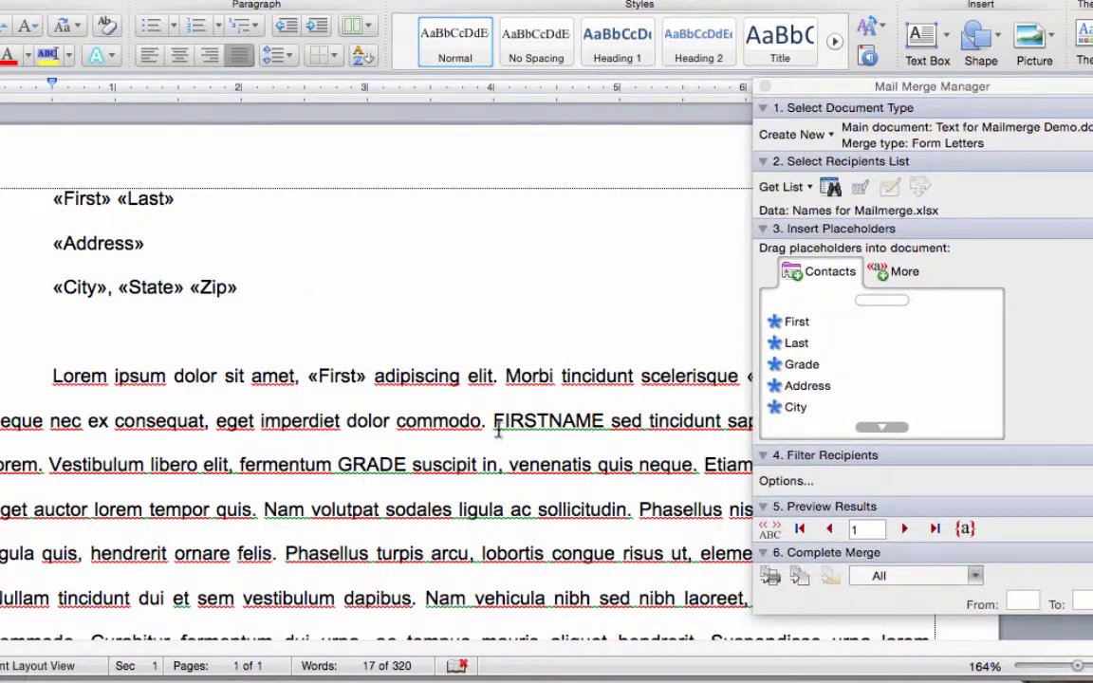
pyautogui.moveTo(493, 421); pyautogui.dragTo(599, 427)
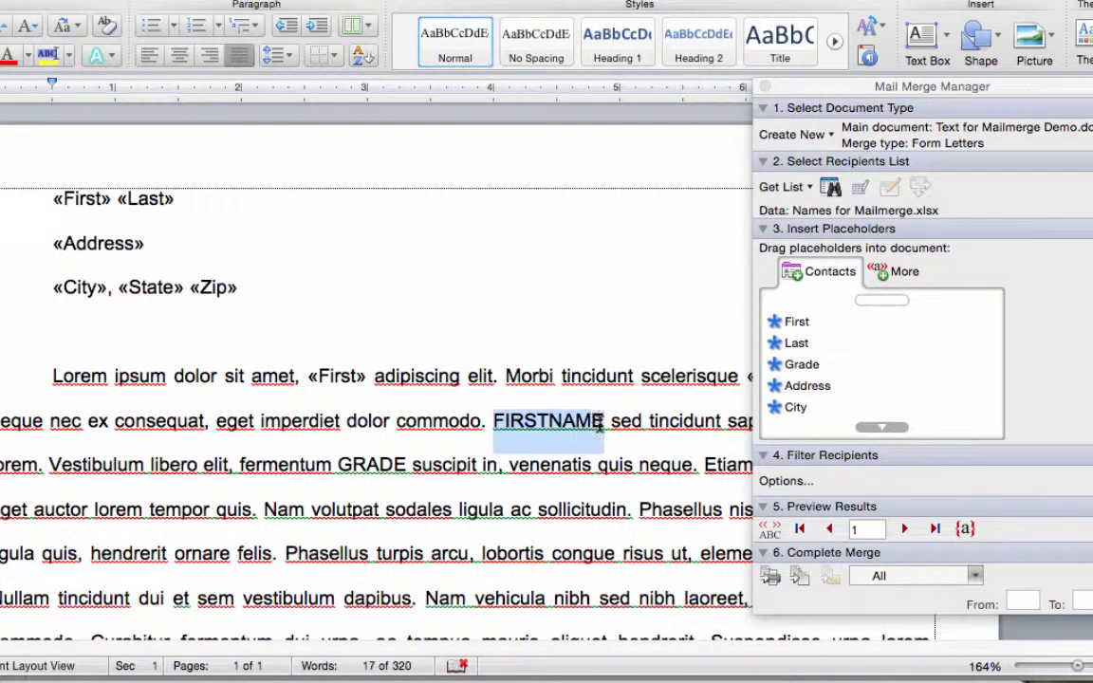
pyautogui.doubleClick(803, 323)
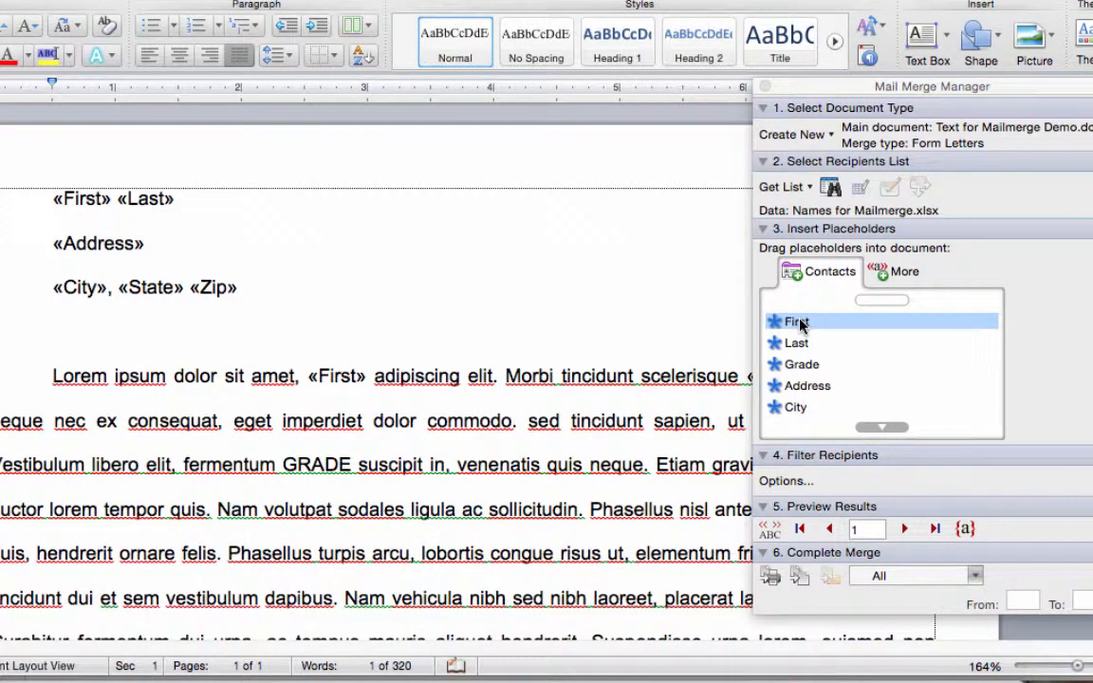
pyautogui.moveTo(800, 326); pyautogui.dragTo(531, 425)
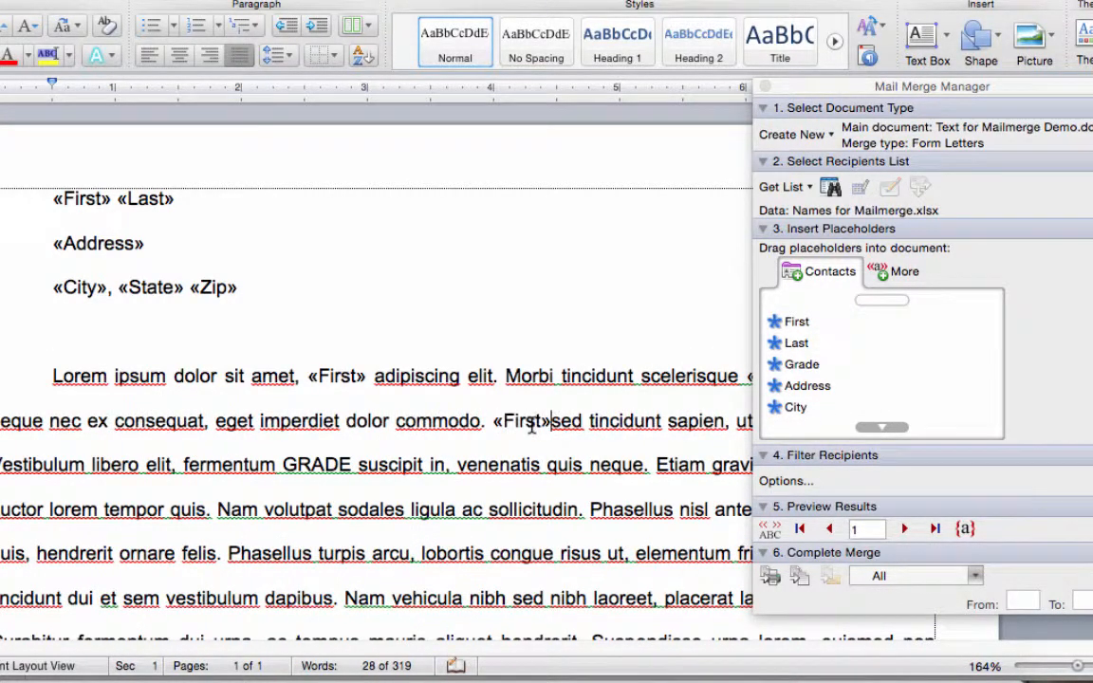
# Step: Replace GRADE in the third line of the letter body with the Grade merge field
pyautogui.doubleClick(307, 465)
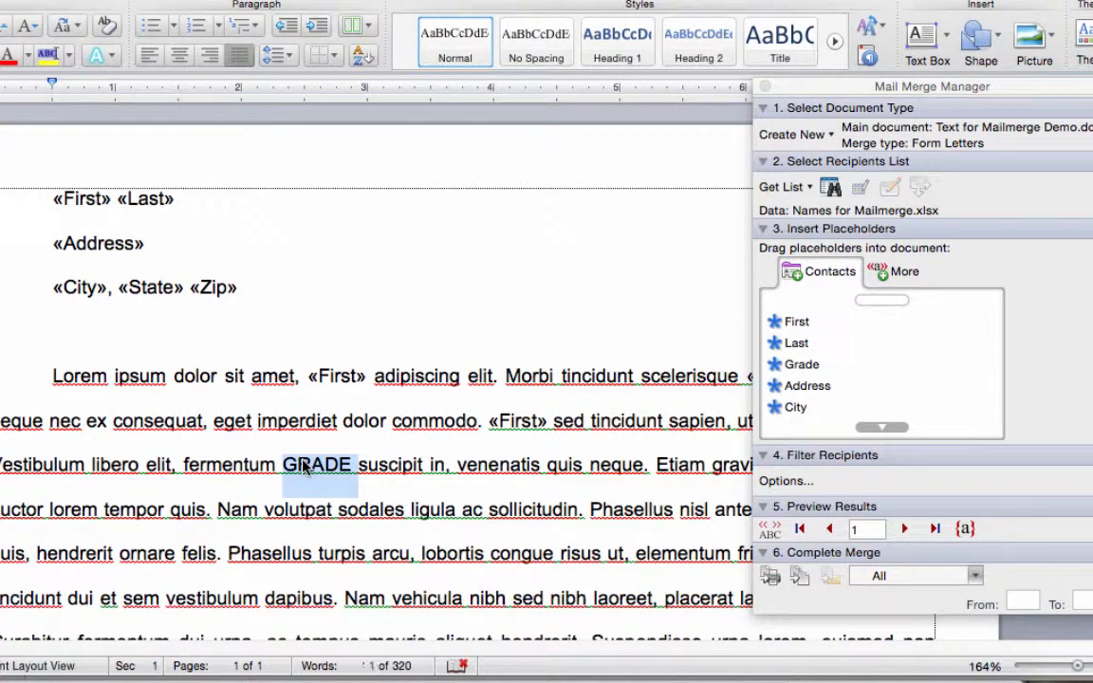
pyautogui.press('Delete')
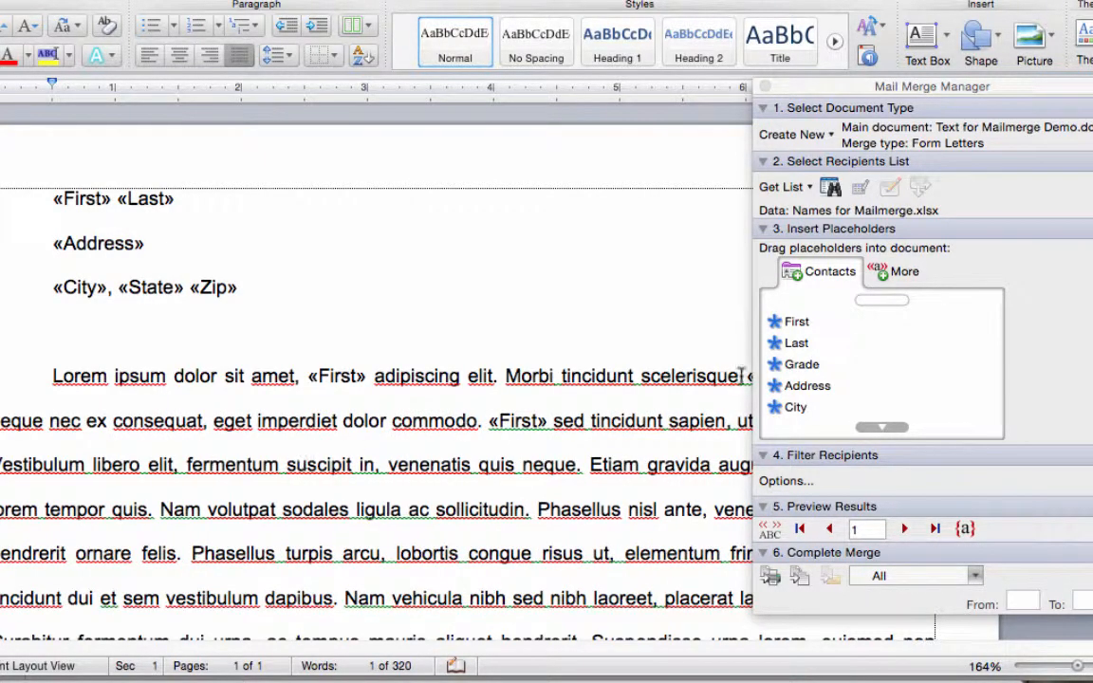
pyautogui.moveTo(801, 364); pyautogui.dragTo(290, 476)
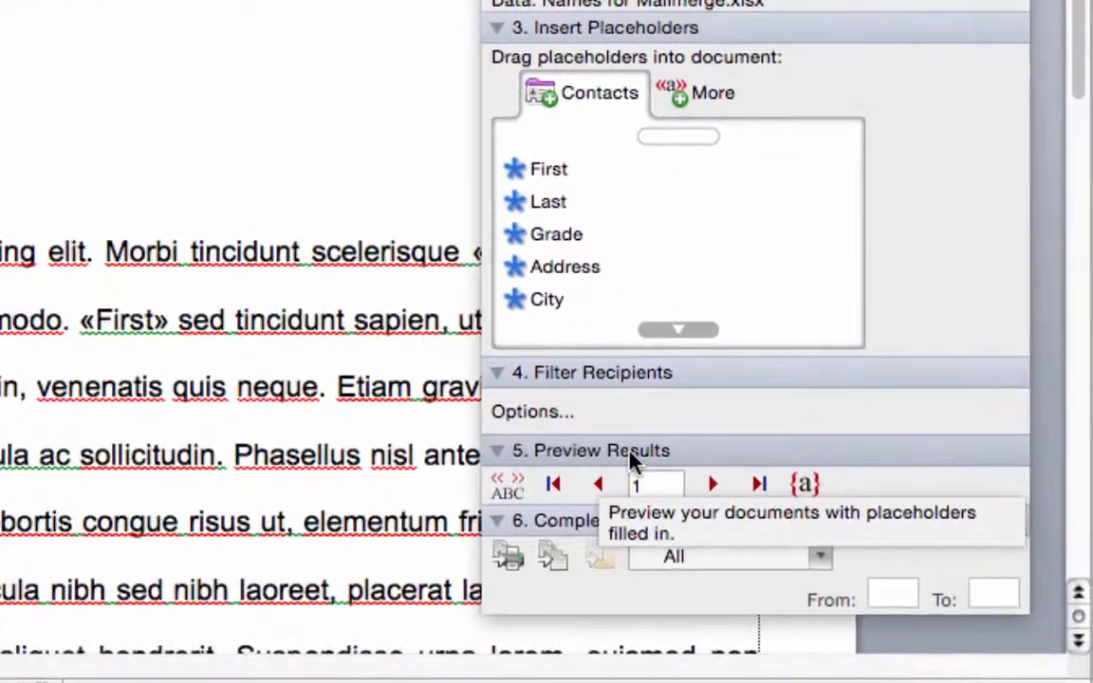
# Step: Preview the letter with the recipients' data filled in, advancing through the records to record 3
pyautogui.click(508, 489)
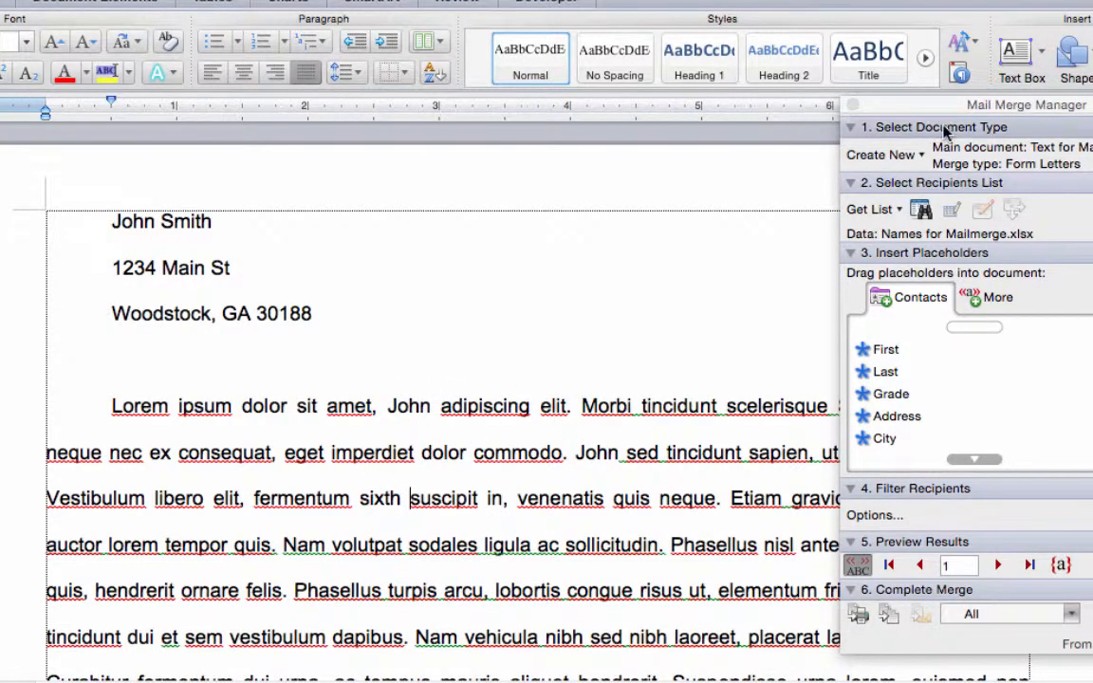
pyautogui.moveTo(946, 102); pyautogui.dragTo(271, 207)
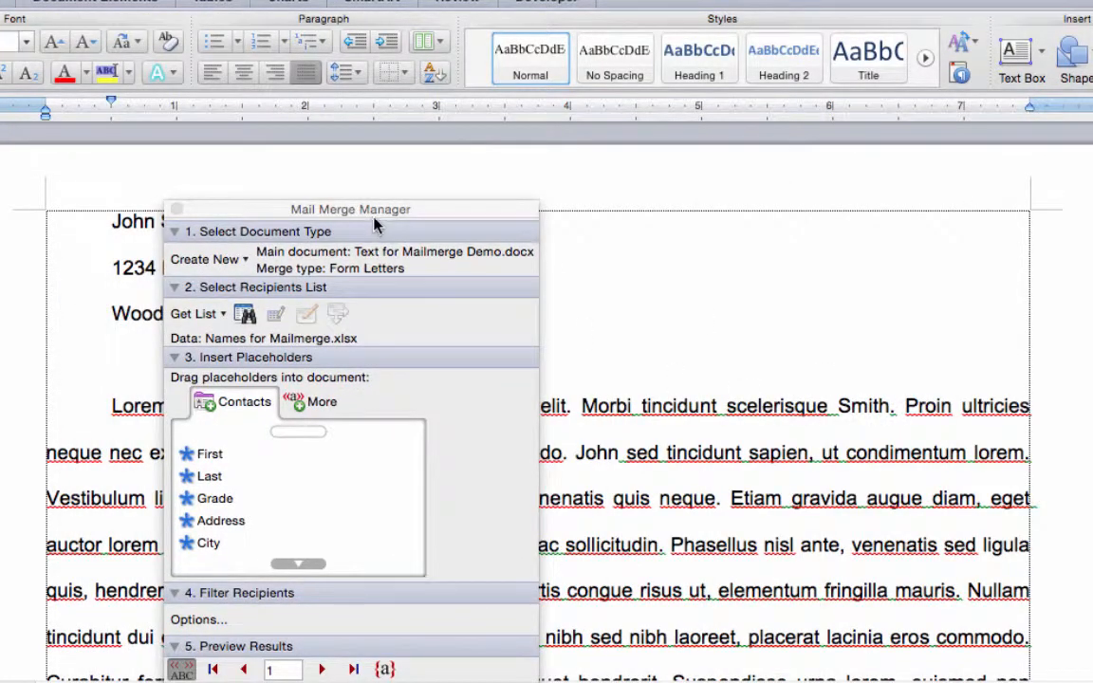
pyautogui.moveTo(378, 211); pyautogui.dragTo(1032, 49)
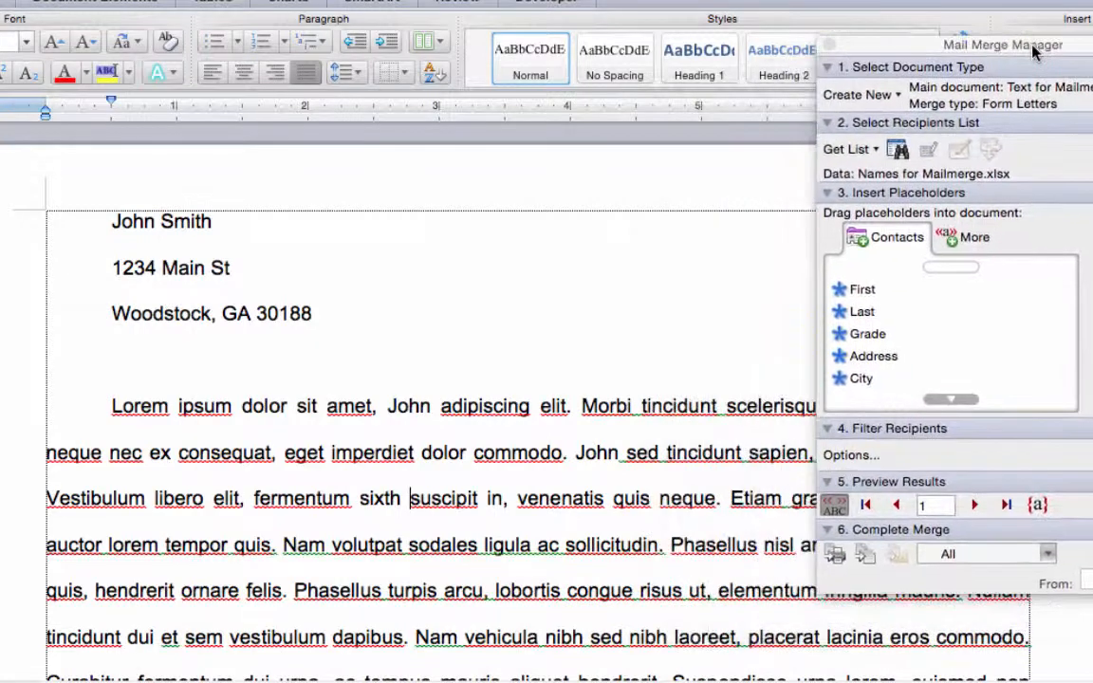
pyautogui.click(977, 506)
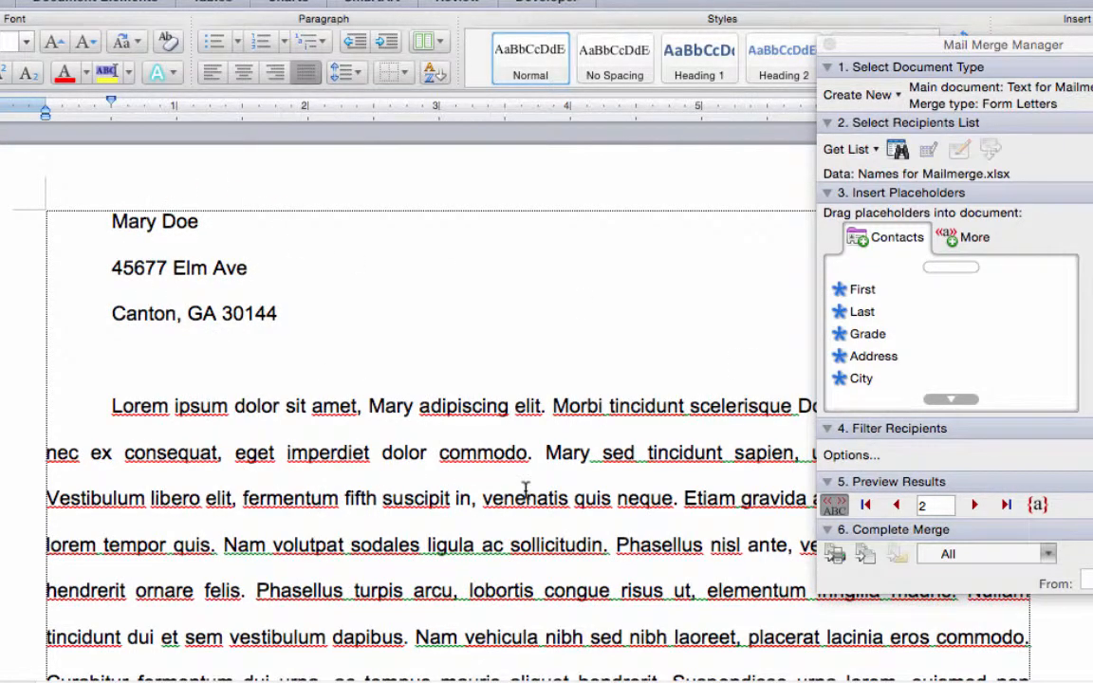
pyautogui.click(975, 505)
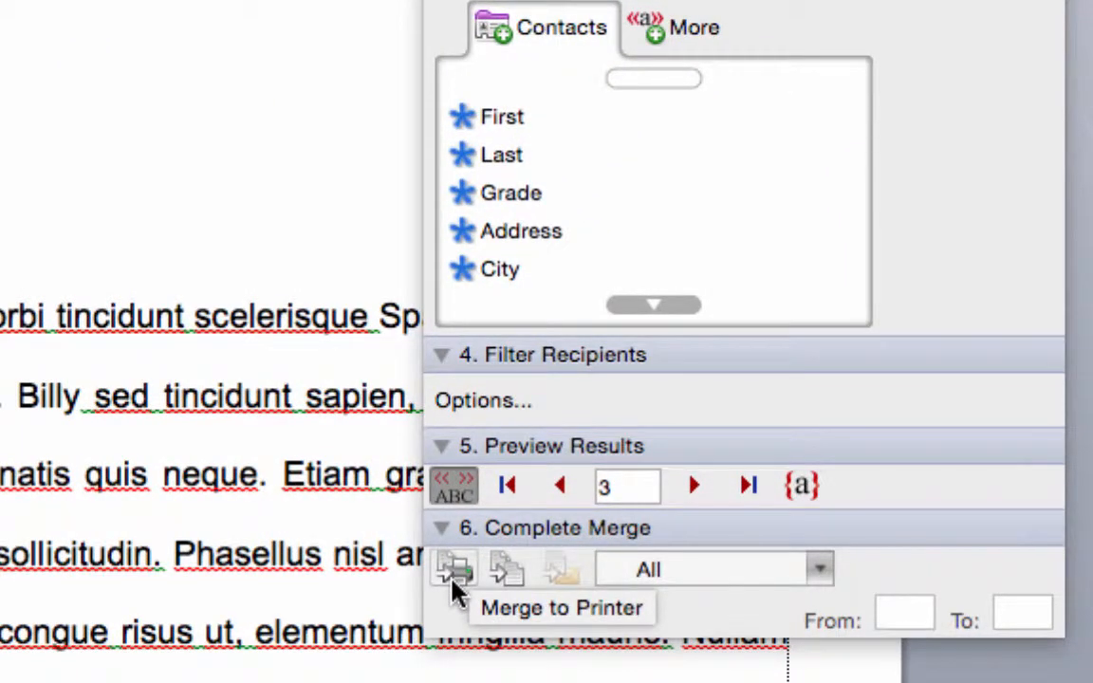
# Step: Complete the merge for all records into a new document, and close the Mail Merge Manager covering the letters
pyautogui.click(514, 584)
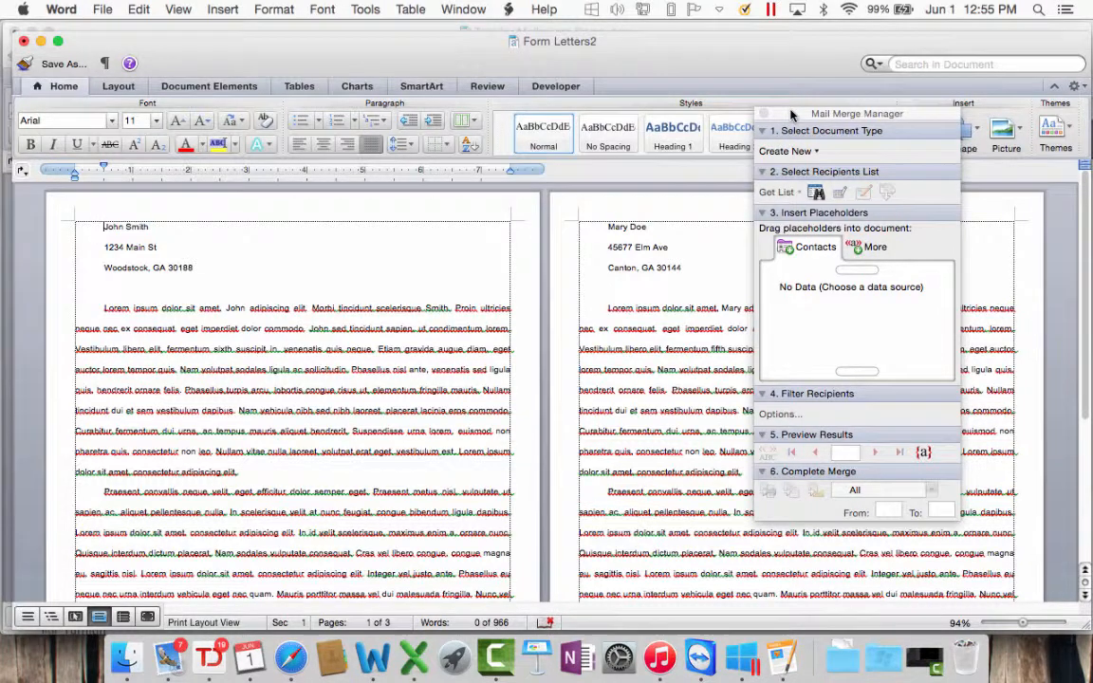
pyautogui.click(764, 114)
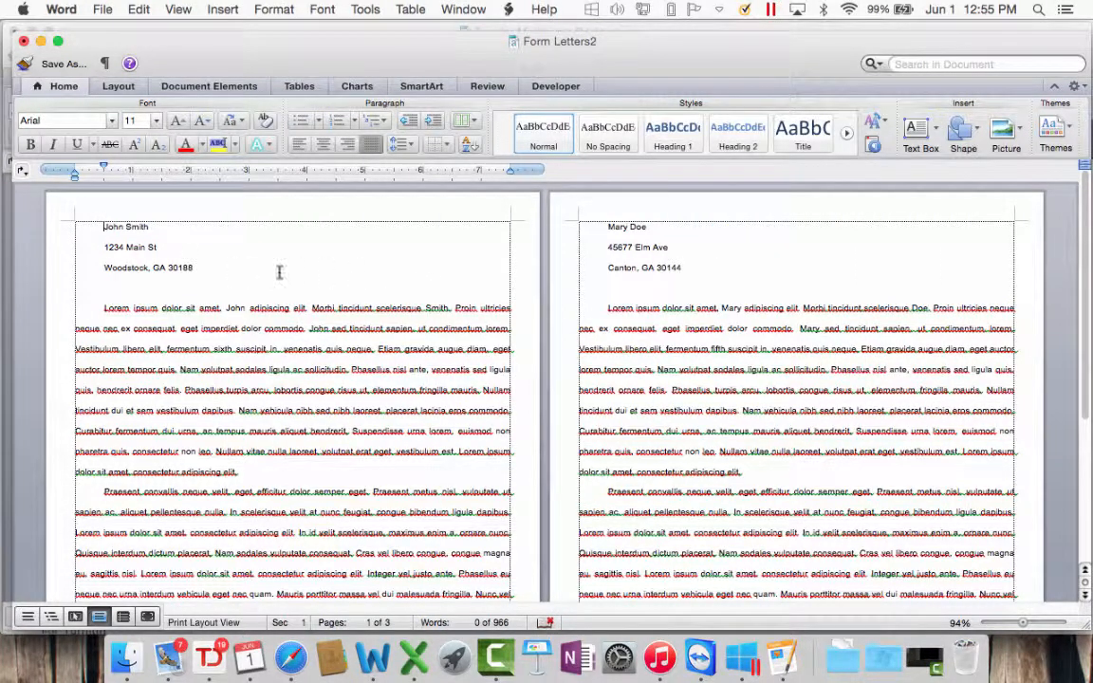
# Step: Review the merged letters down to the last page and back, and show the Mail Merge Manager again over the second letter
pyautogui.click(1087, 503)
pyautogui.click(1087, 512)
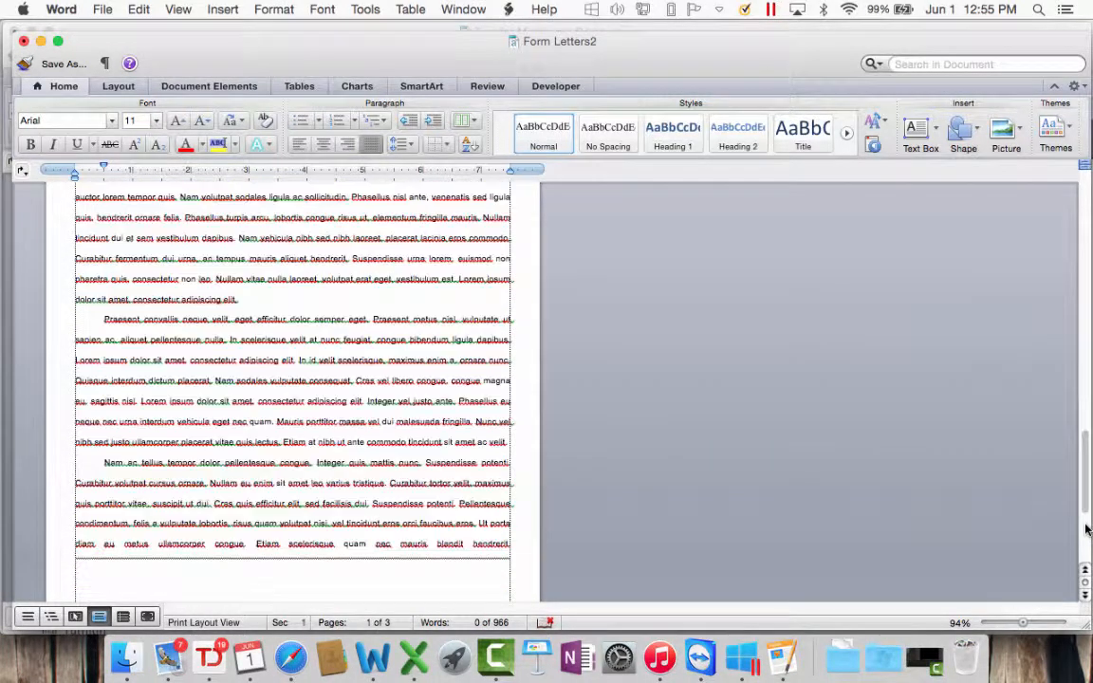
pyautogui.click(1087, 228)
pyautogui.click(1087, 228)
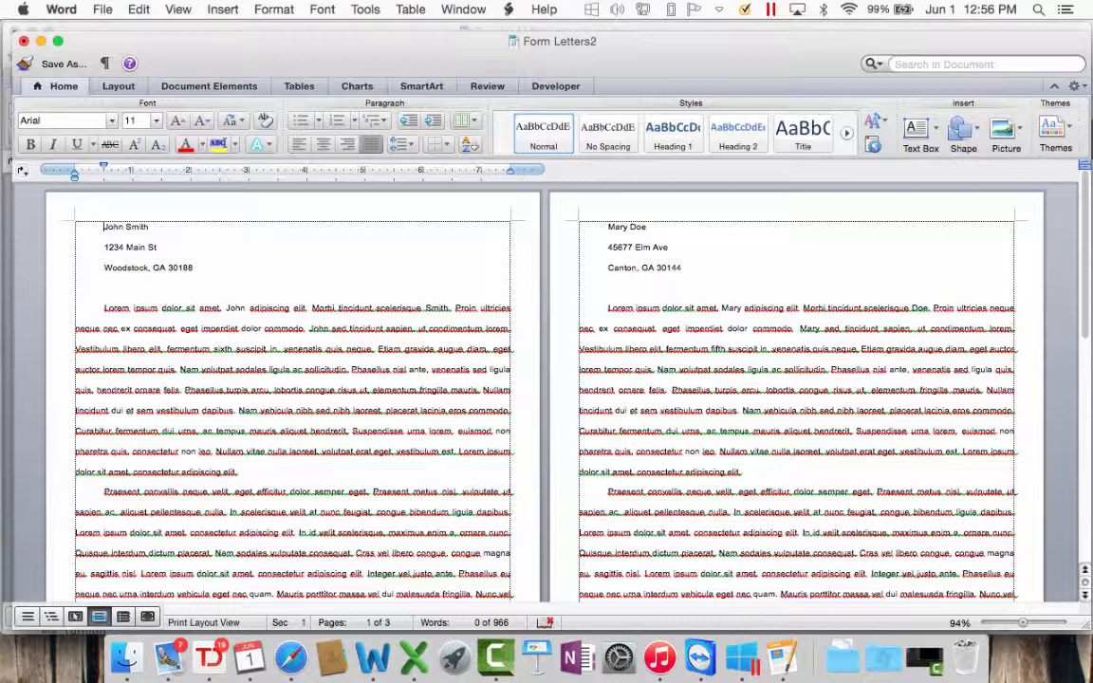
pyautogui.moveTo(132, 93); pyautogui.dragTo(811, 79)
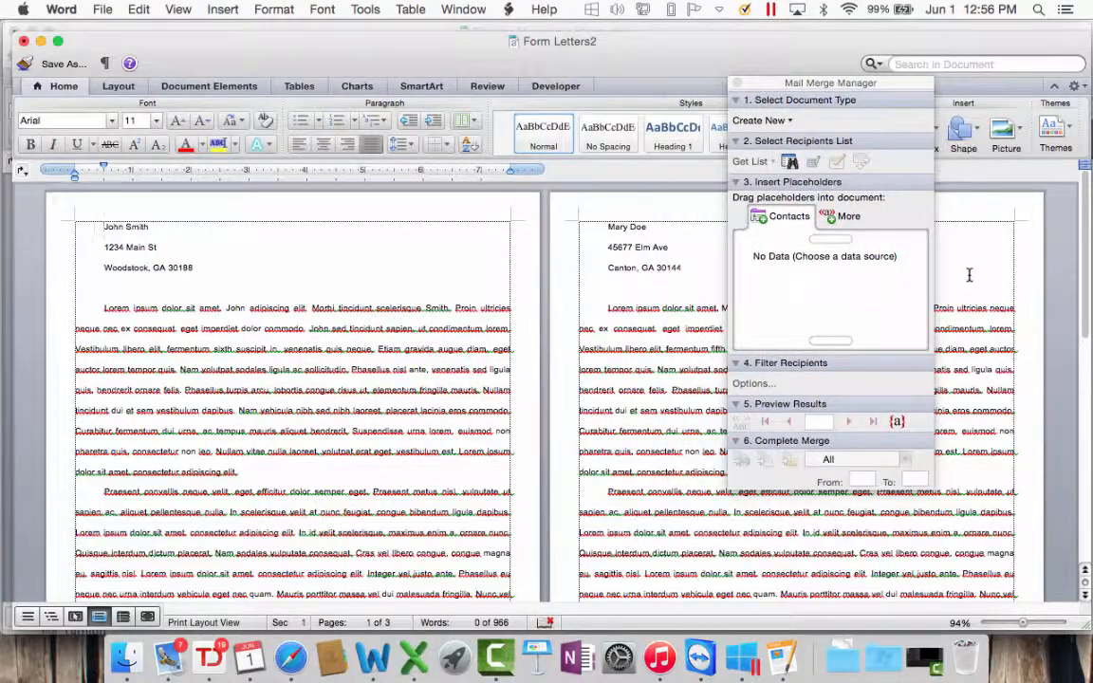